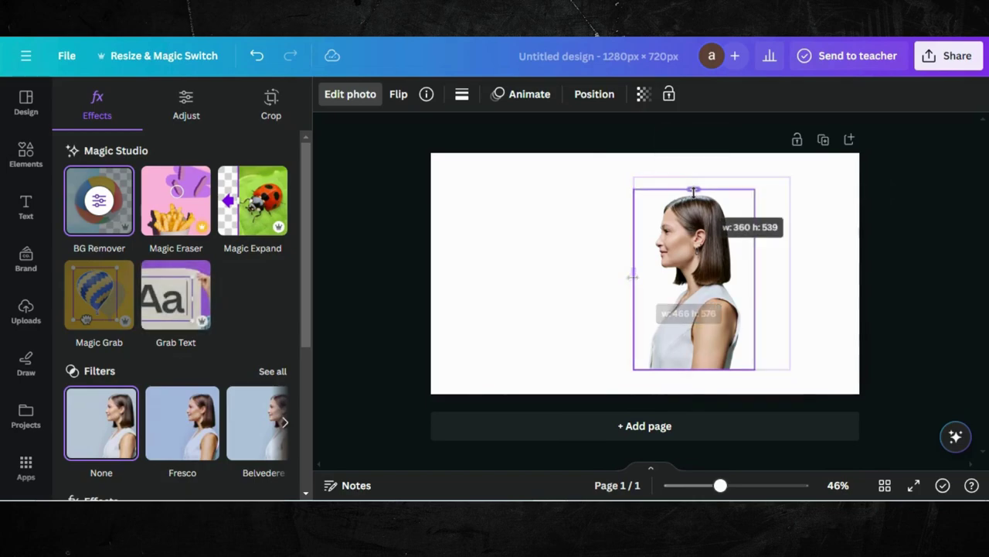
Step: Enlarge the portrait cutout until the woman's head fills the page height, and position it around the middle of the page
drag(678, 226, 566, 184)
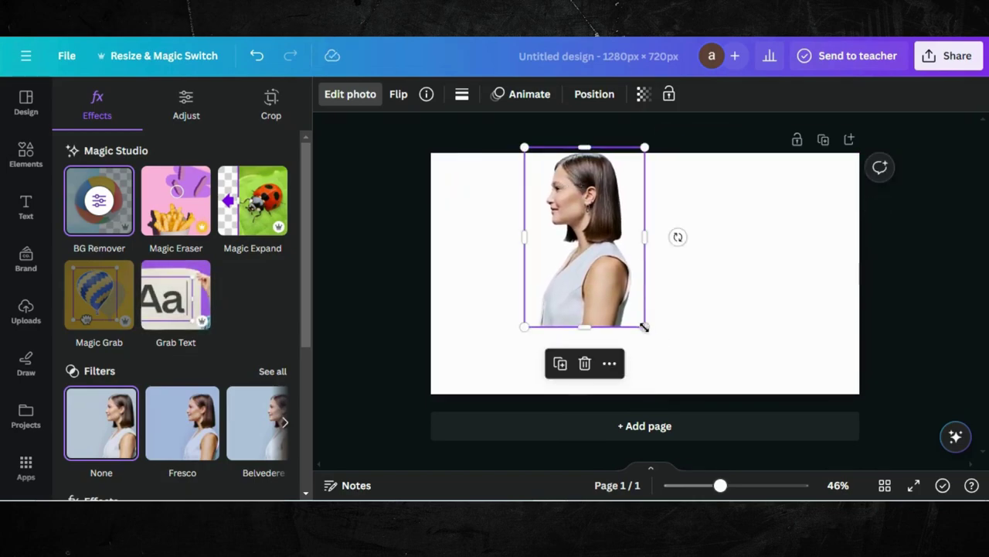
drag(702, 388, 812, 461)
drag(638, 263, 612, 272)
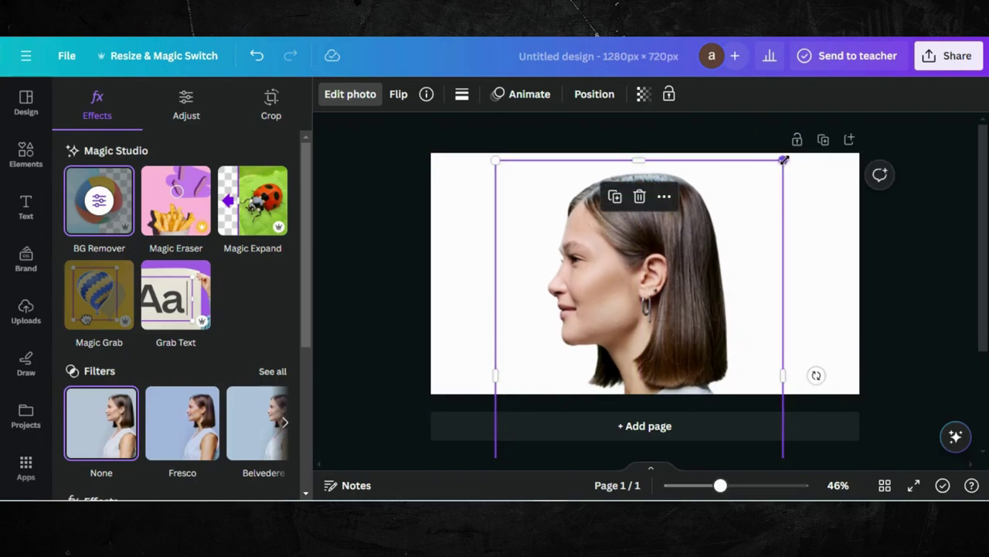
drag(785, 157, 796, 146)
drag(634, 250, 644, 251)
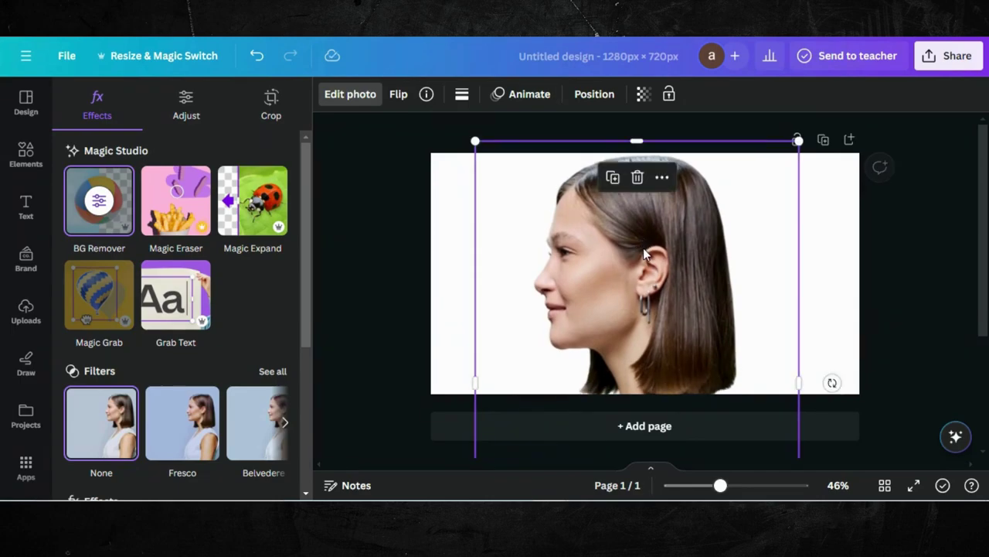
Step: Crop the portrait cutout's lower and upper edges to the page edges, about 969 × 720 px, and centre it on the page
scroll(655, 312, down, 3)
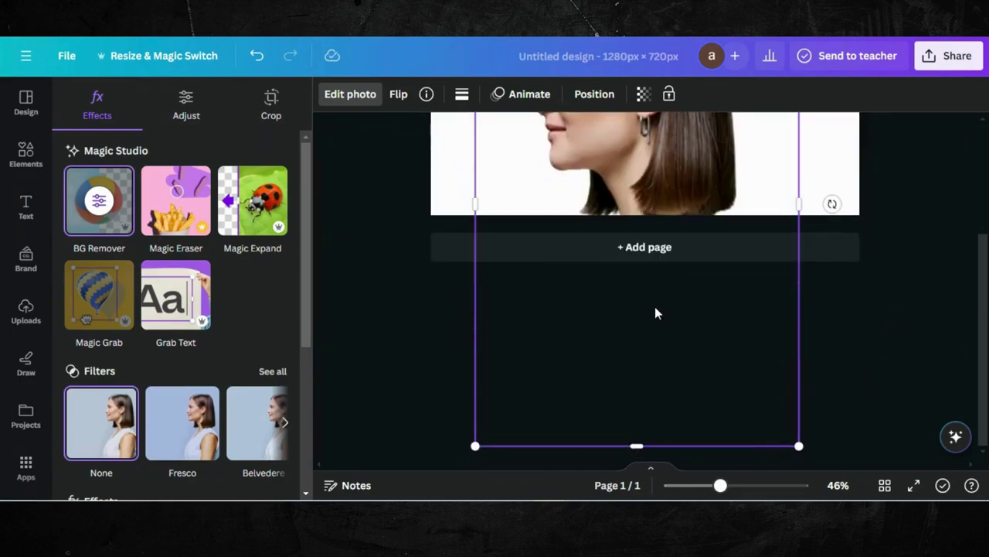
drag(633, 445, 620, 396)
drag(637, 139, 637, 149)
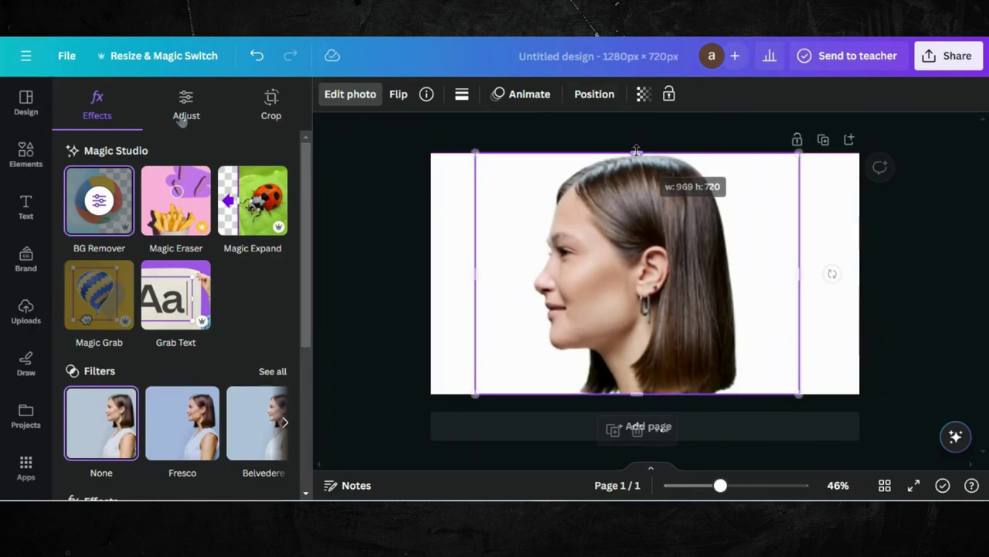
click(27, 162)
drag(579, 250, 589, 250)
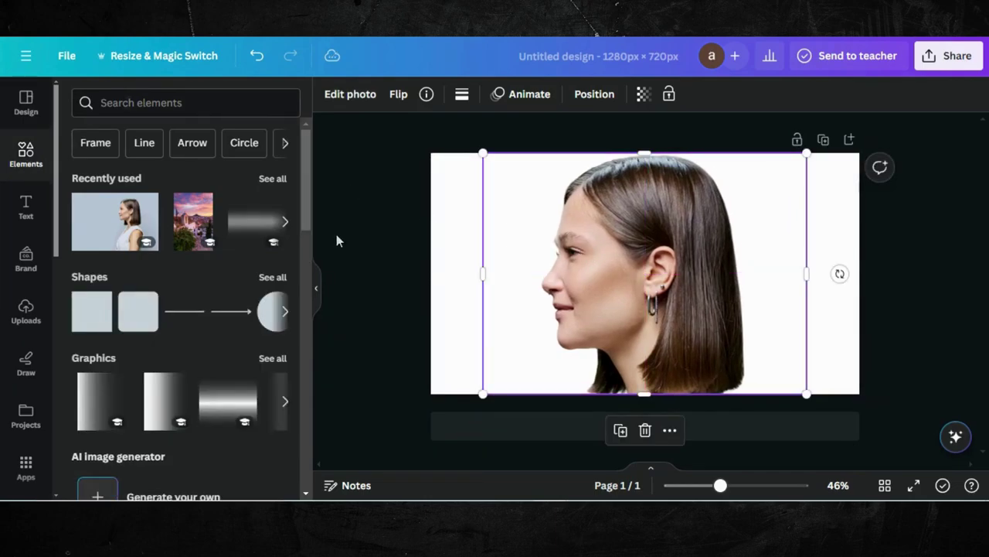
Step: Find the soft-edged white gradient band among the "Gradient shape" graphics, and place it upright over the middle of the woman's head
click(100, 102)
click(135, 171)
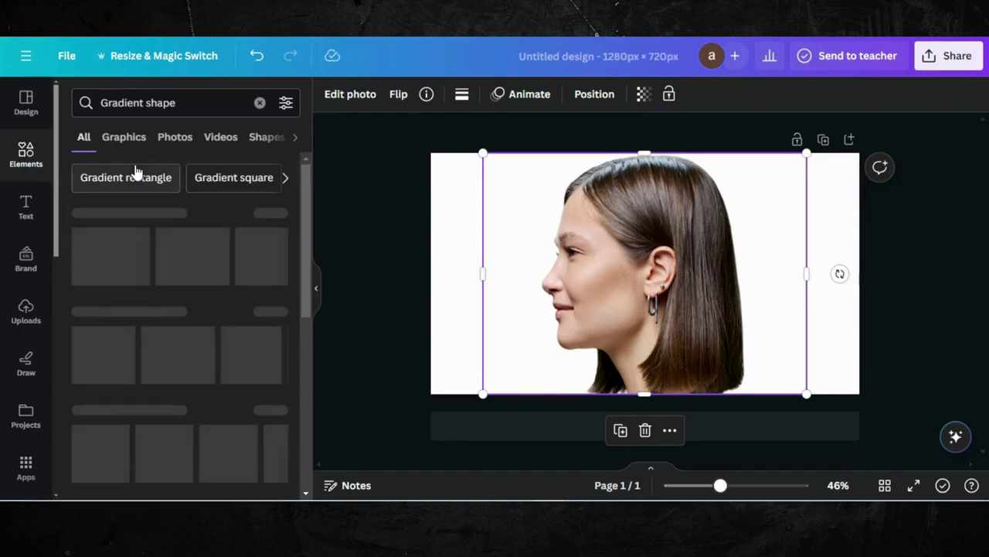
scroll(134, 317, down, 3)
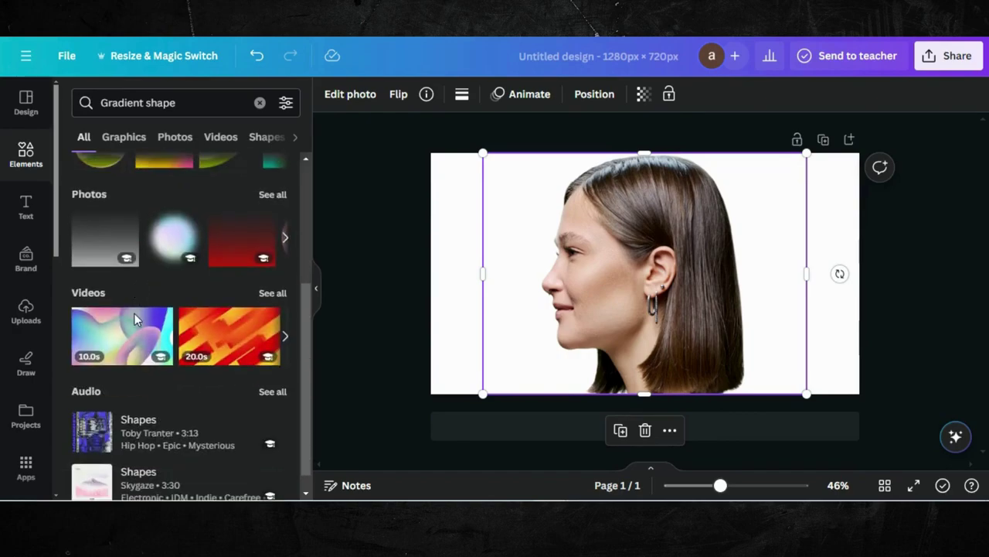
scroll(133, 319, up, 3)
click(126, 138)
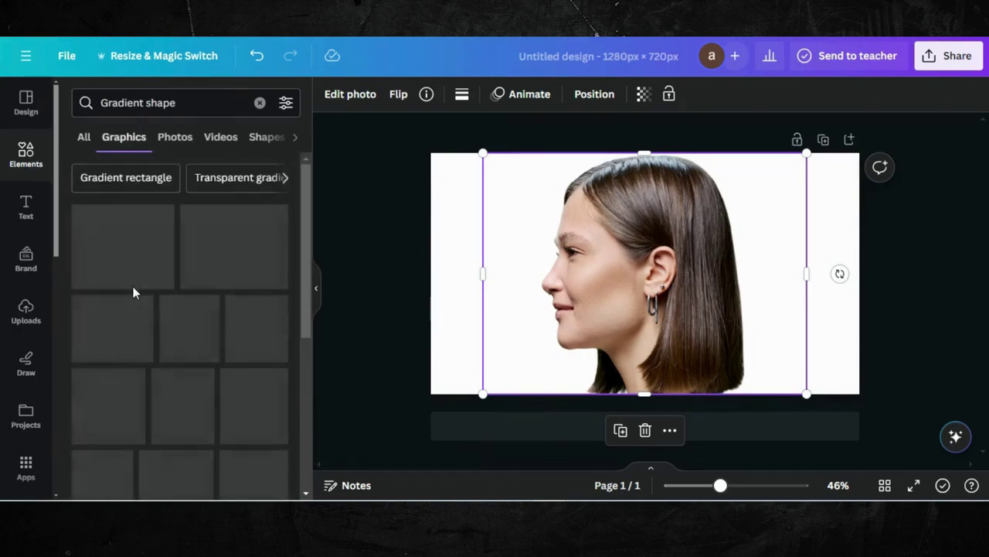
scroll(133, 298, down, 2)
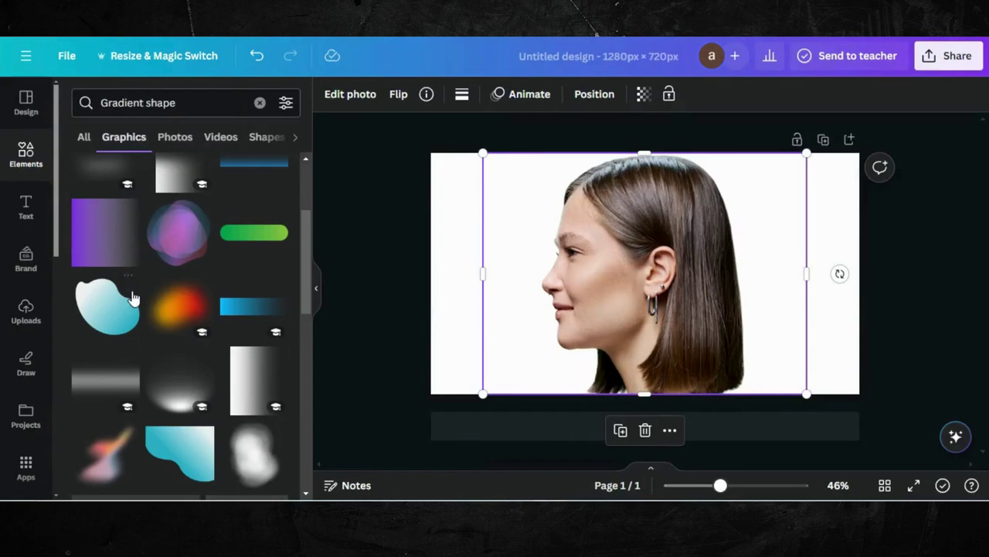
click(106, 387)
drag(645, 400, 649, 272)
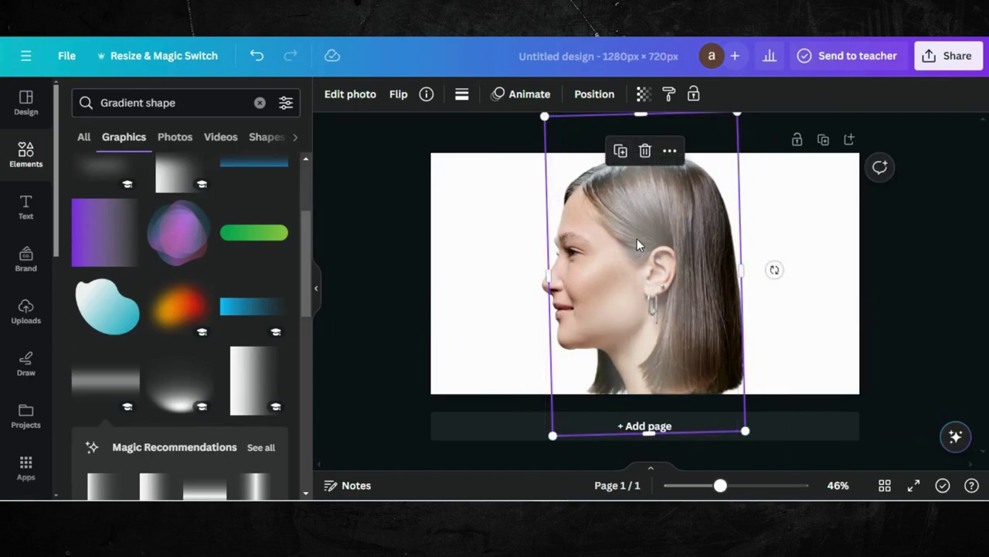
Step: Duplicate the white gradient band three times and overlap the copies so the middle of the head fades into white
click(620, 152)
drag(646, 213, 629, 229)
click(621, 139)
drag(631, 177, 650, 171)
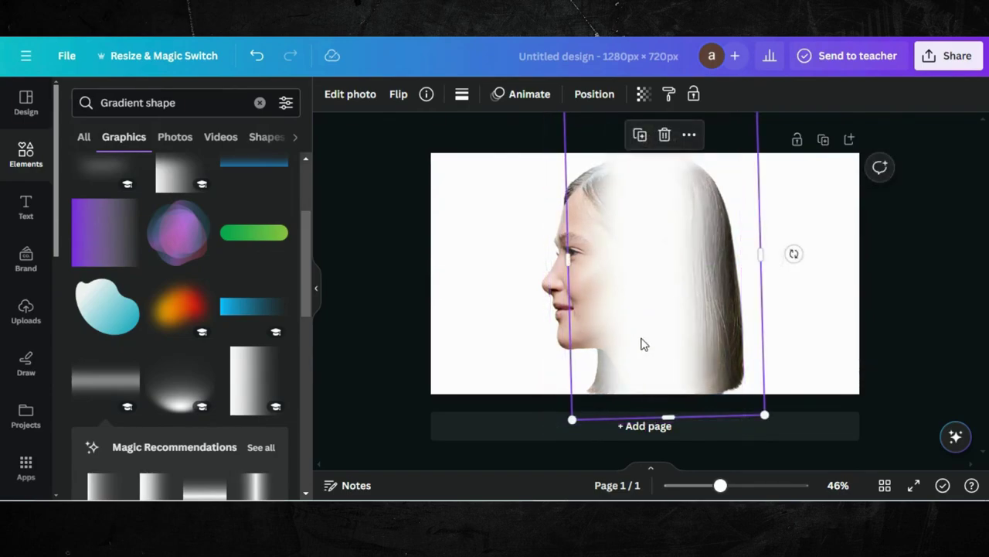
drag(653, 288, 640, 282)
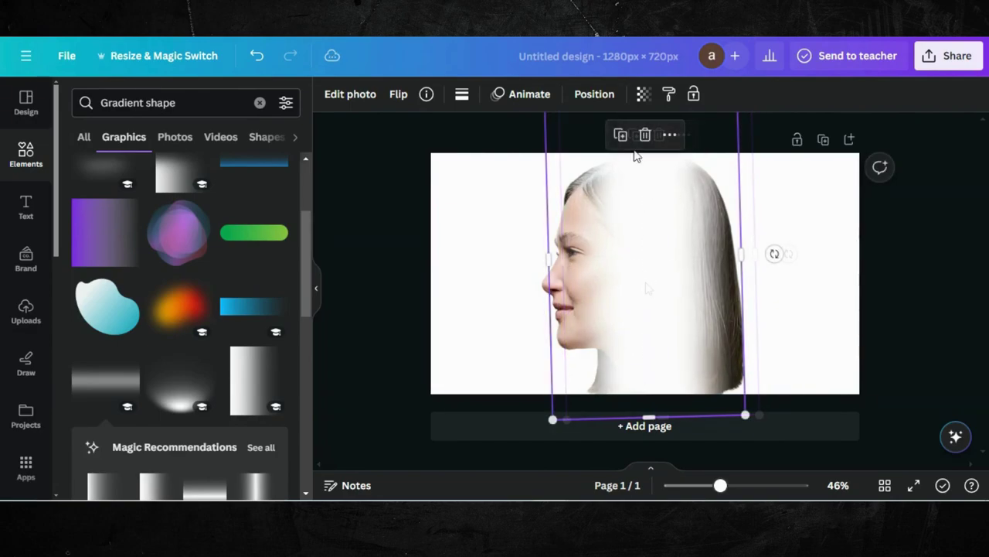
click(621, 137)
drag(625, 194, 617, 191)
Step: Download the faded portrait design as a PNG at size 1, 1,280 × 720 px
click(944, 55)
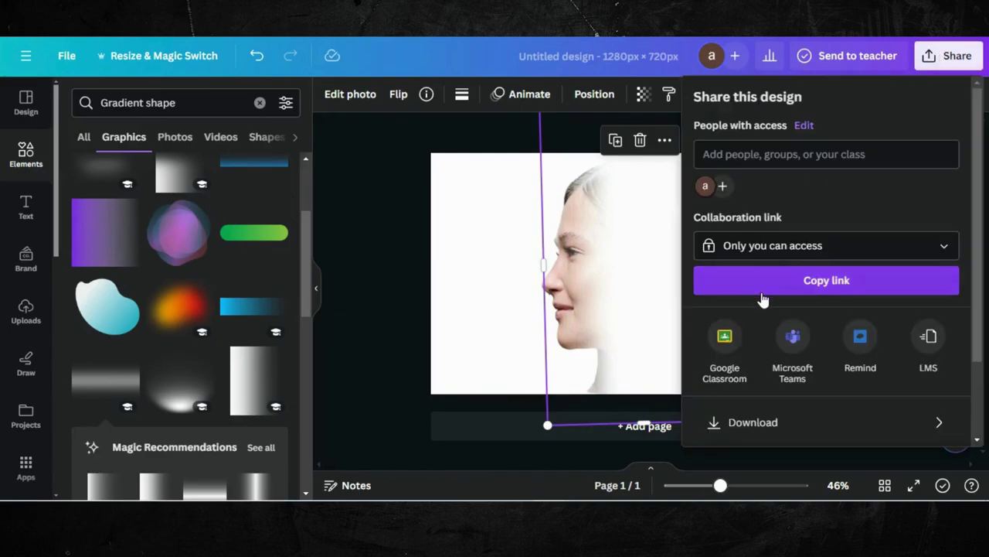
click(766, 325)
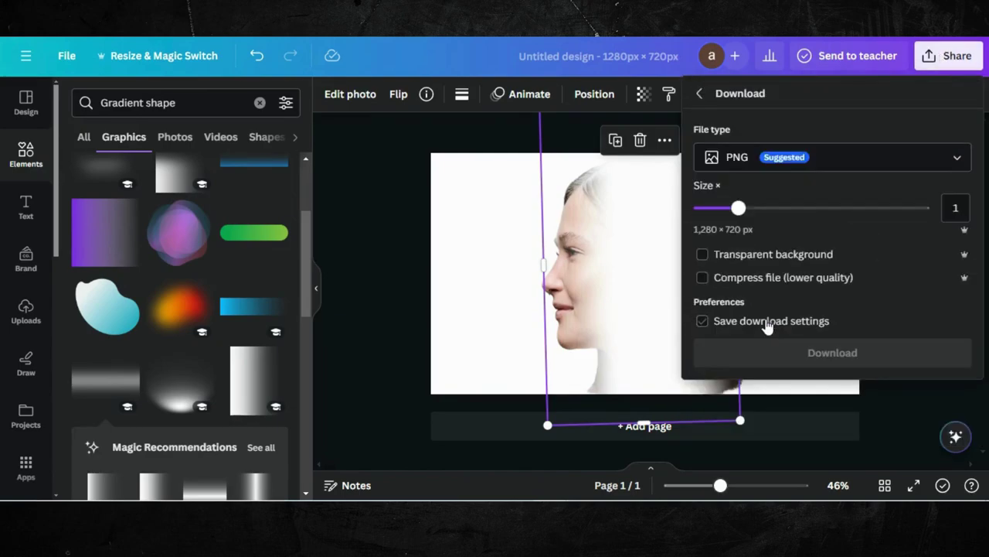
click(777, 357)
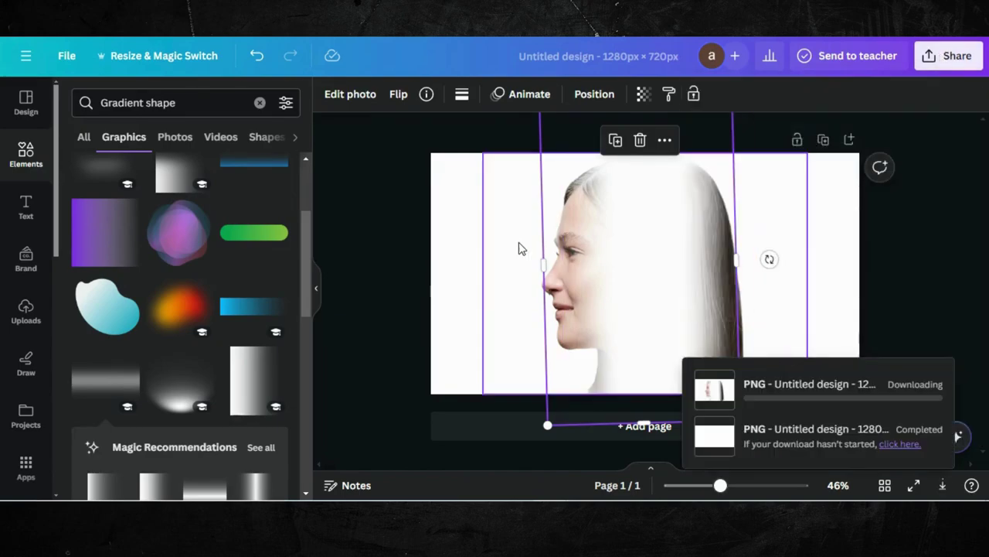
click(407, 247)
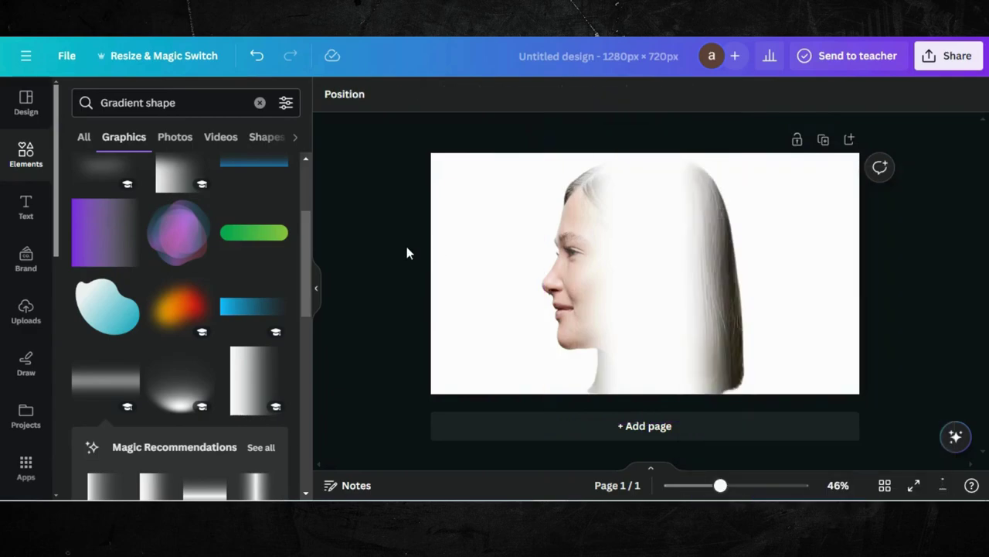
Step: Add a blank second page and upload the downloaded Untitled design (3).png to the design's uploaded images
click(587, 431)
scroll(595, 233, up, 3)
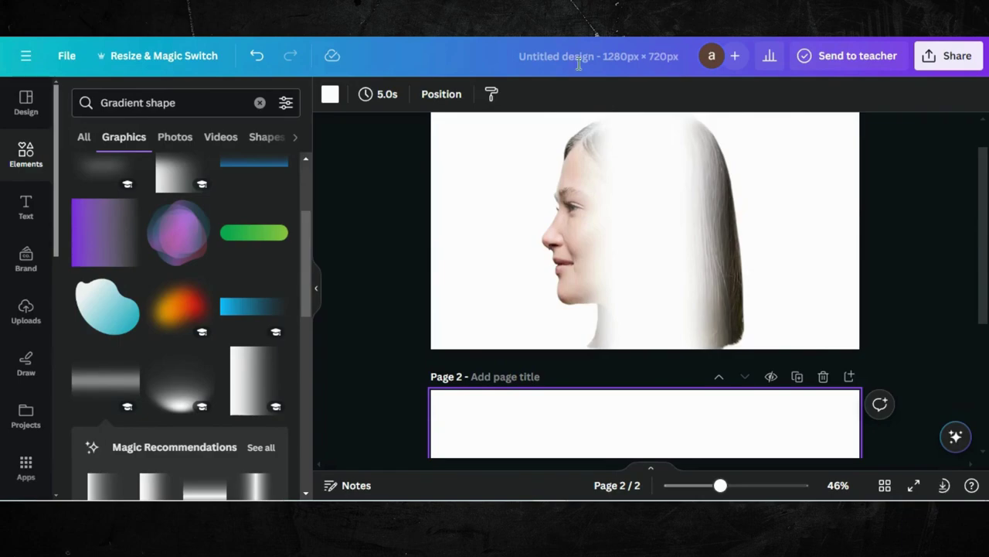
click(261, 104)
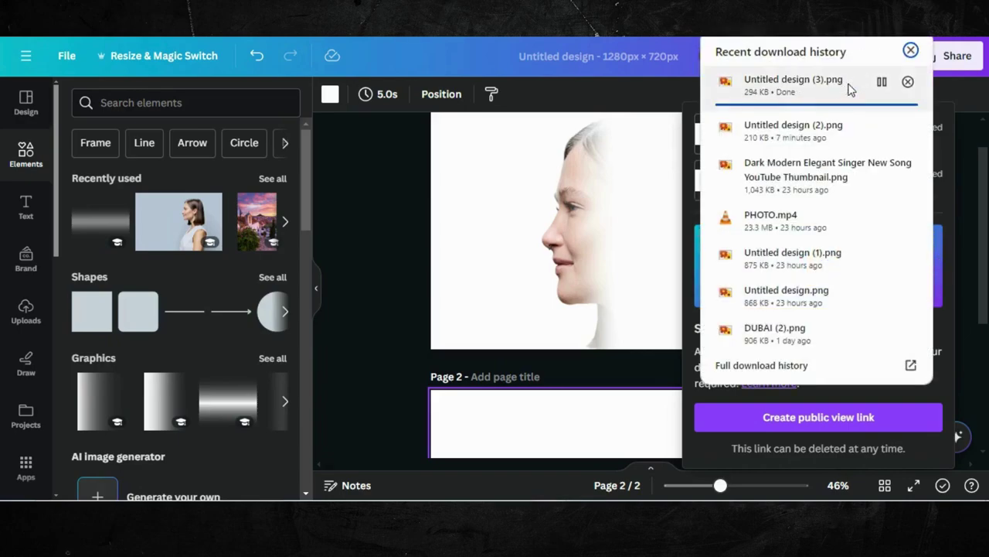
drag(820, 90, 169, 298)
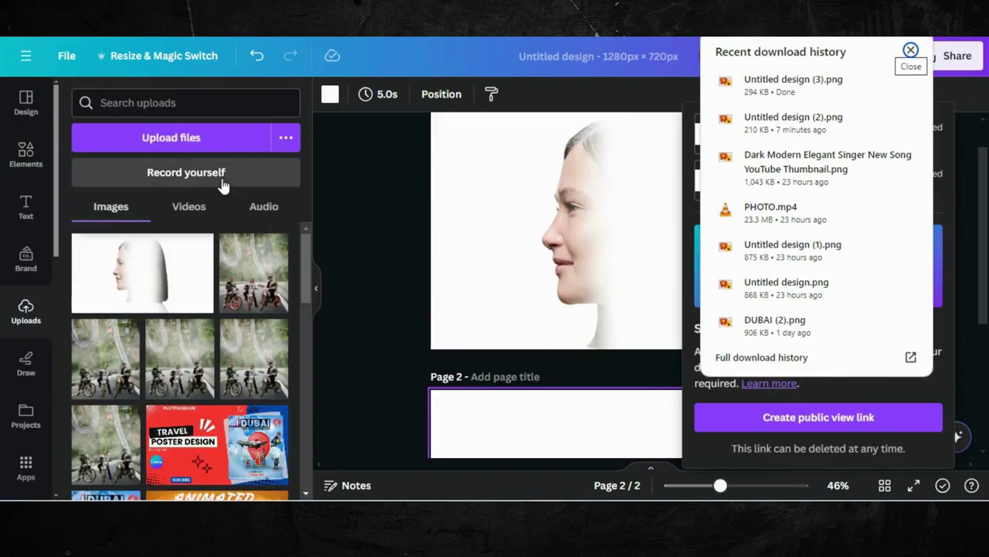
Step: Place the pink sunset town photo from the recently used elements on page 1
click(29, 159)
click(30, 159)
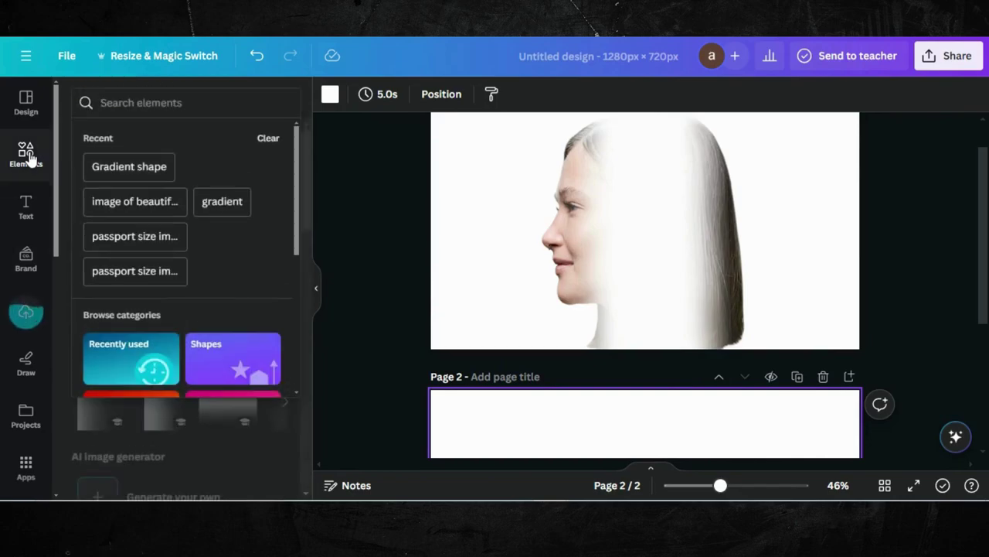
click(255, 99)
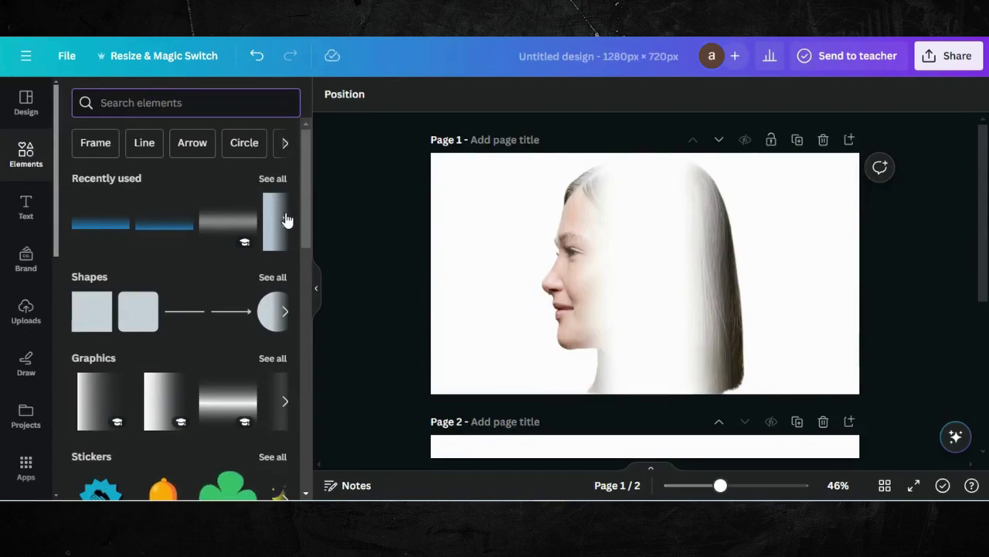
click(274, 179)
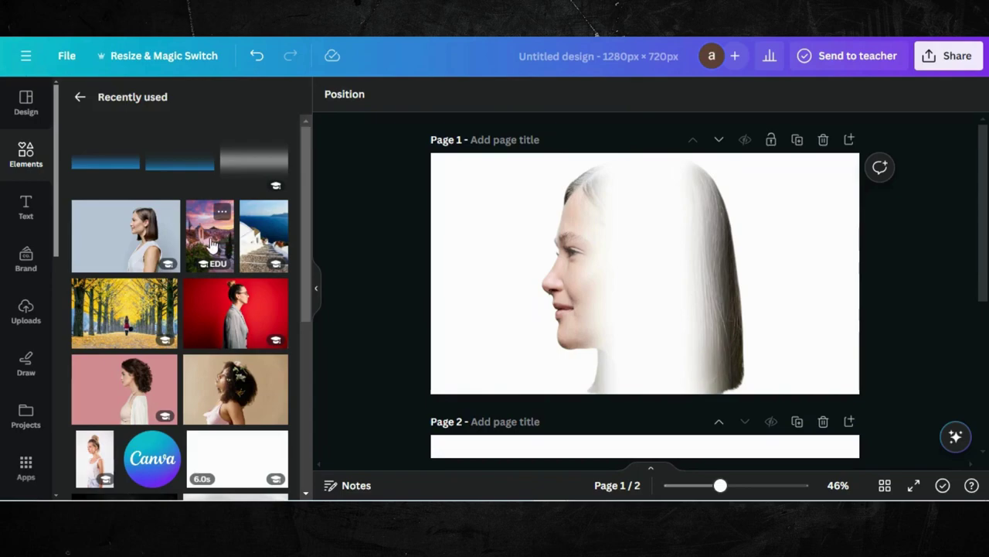
click(210, 243)
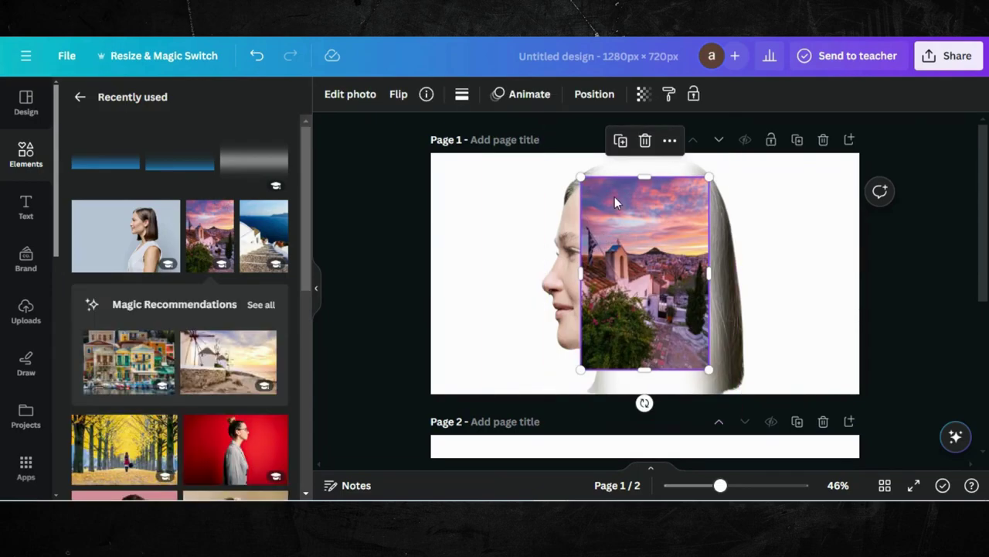
Step: Enlarge the sunset town photo to 480 × 720 px and centre it on page 1
drag(636, 190, 632, 170)
drag(701, 345, 720, 399)
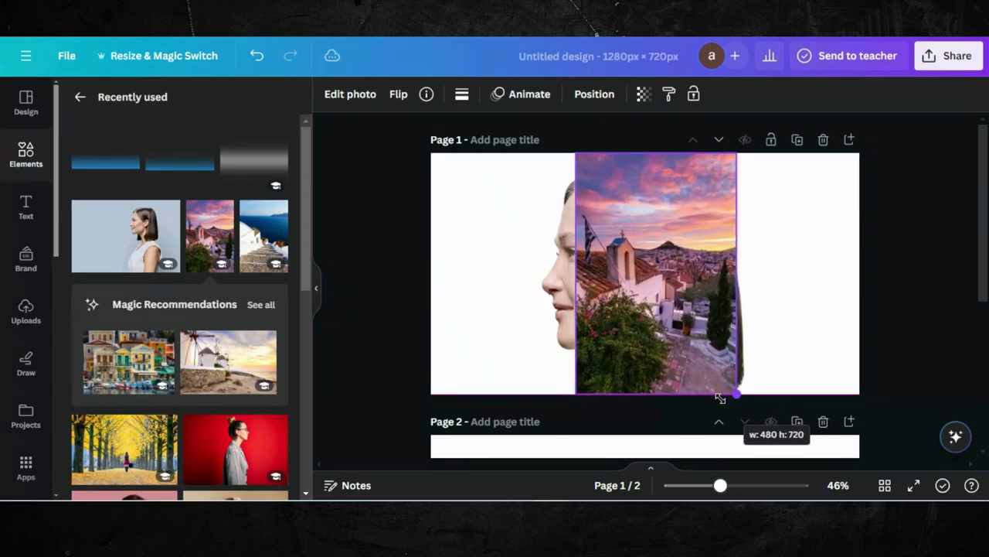
drag(698, 294, 691, 289)
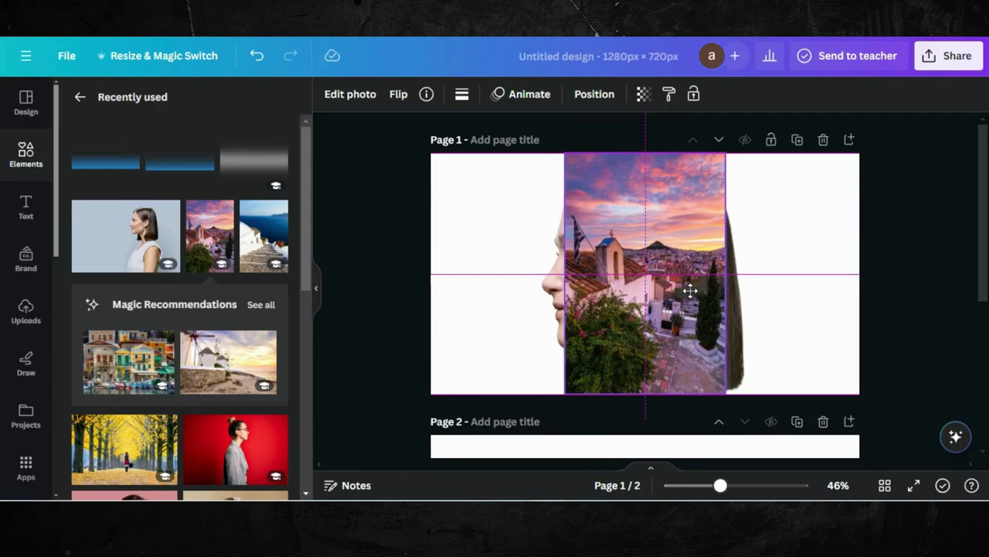
Step: Move the sunset town photo from page 1 to the centre of page 2
drag(690, 290, 669, 492)
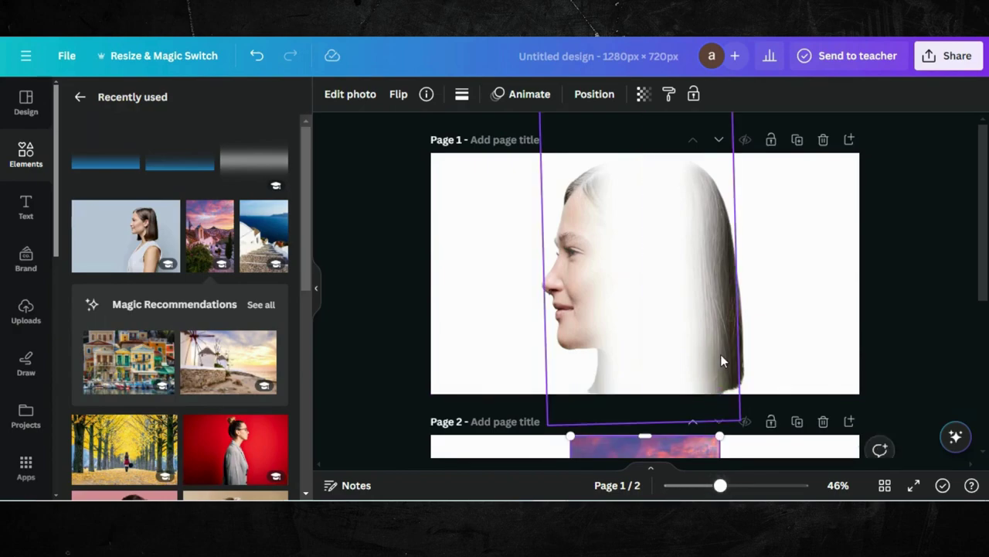
scroll(720, 360, down, 4)
click(773, 267)
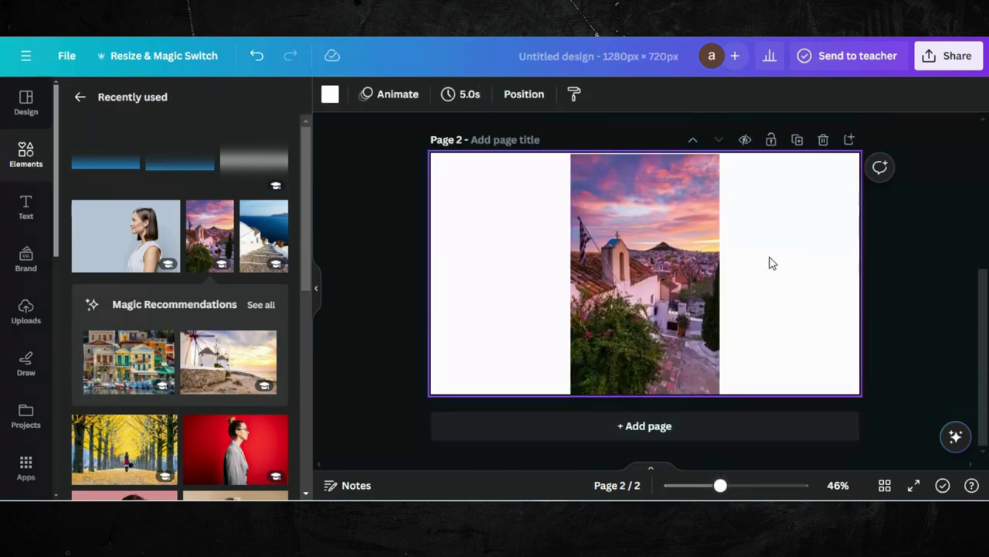
drag(667, 232, 672, 237)
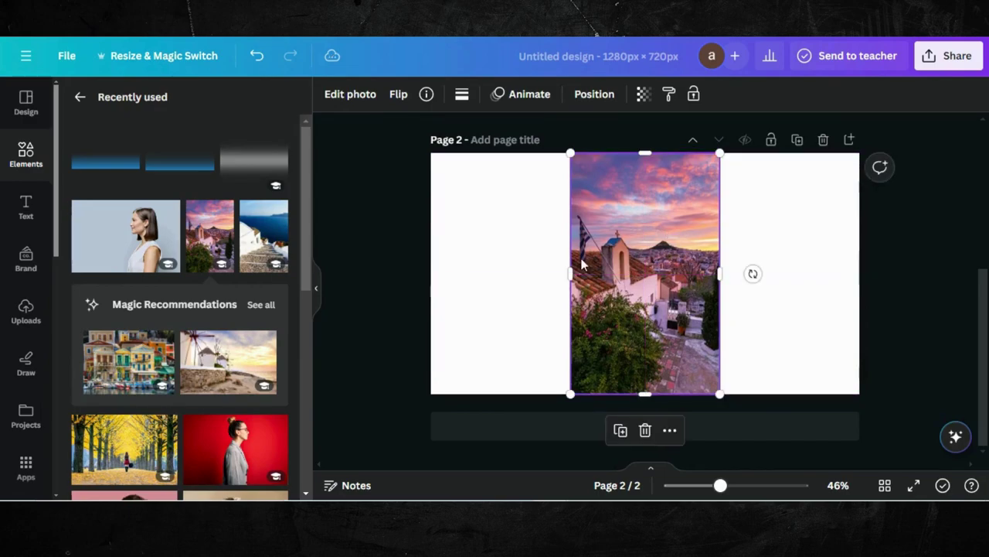
click(508, 268)
drag(606, 254, 610, 253)
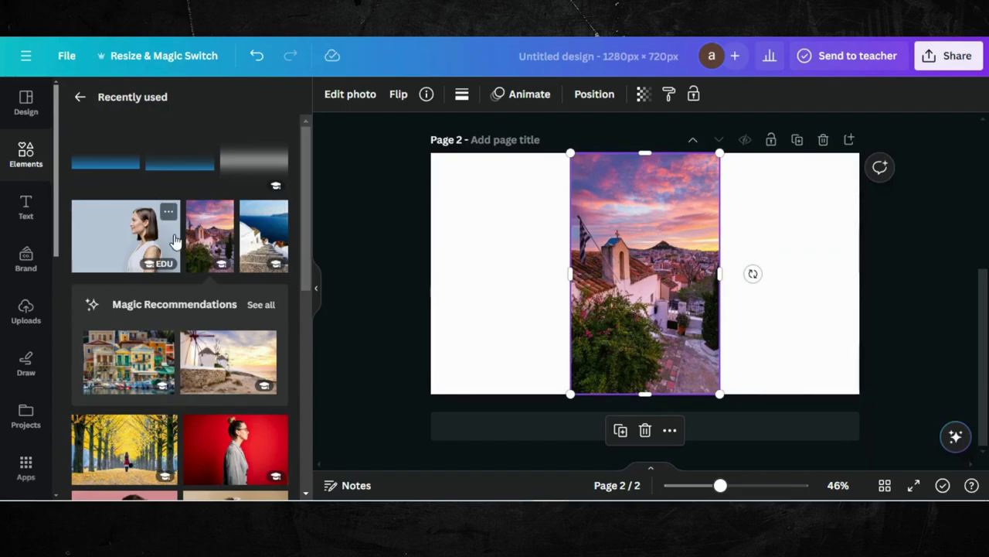
Step: Search the graphics for "Gradient shape" and add the horizontal blue fade-to-transparent gradient to page 2
click(25, 158)
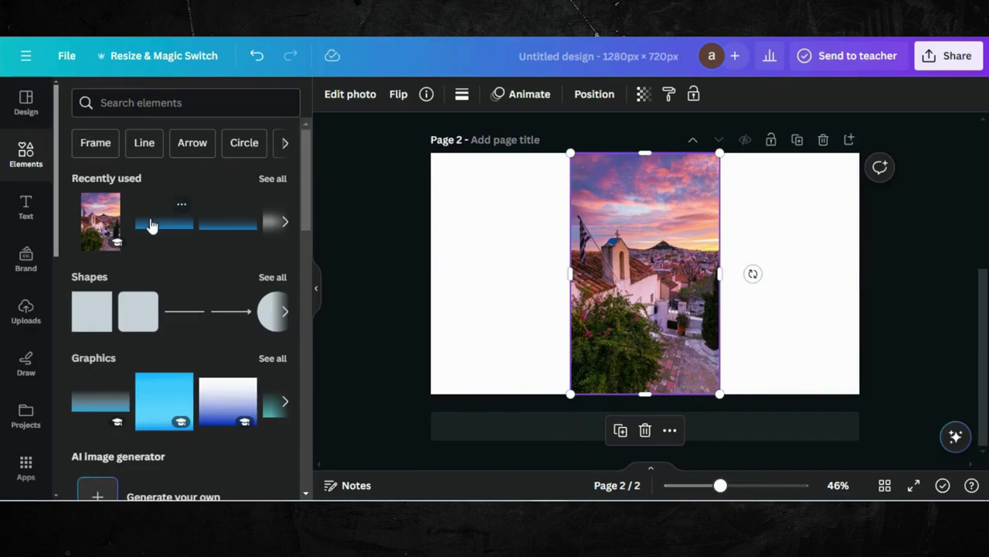
click(146, 102)
click(120, 174)
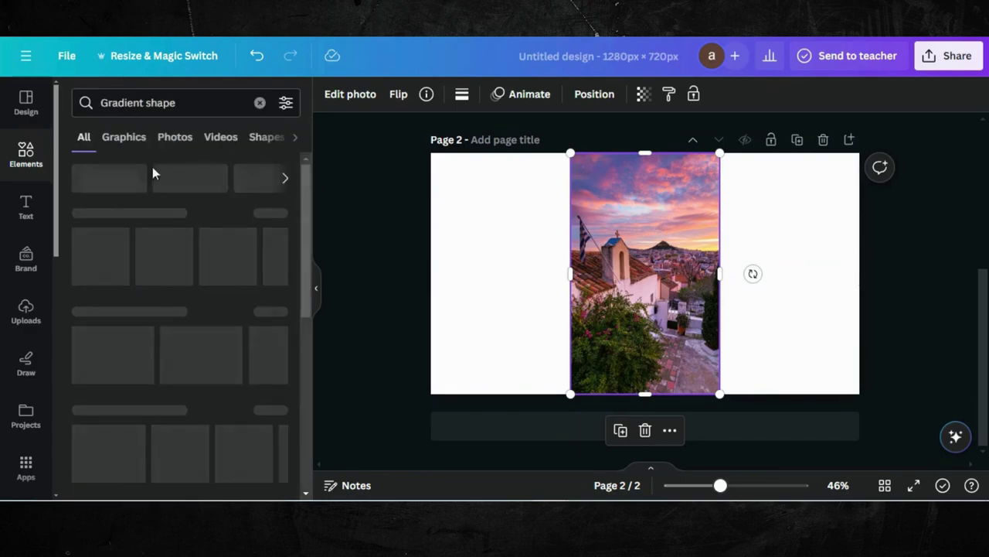
click(124, 139)
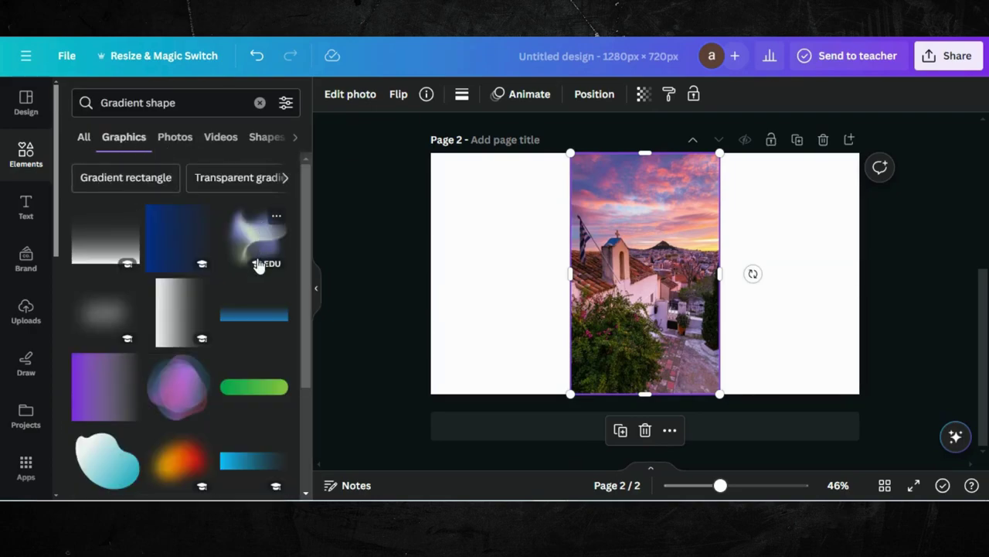
click(249, 315)
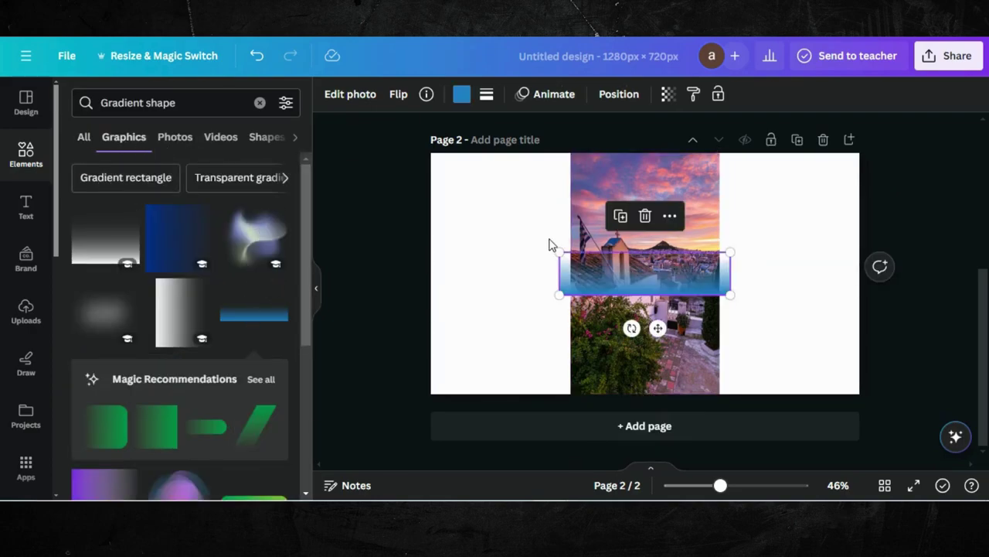
Step: Recolour the gradient white, rotate it upright and enlarge it to full page height over the town photo's left edge
click(461, 96)
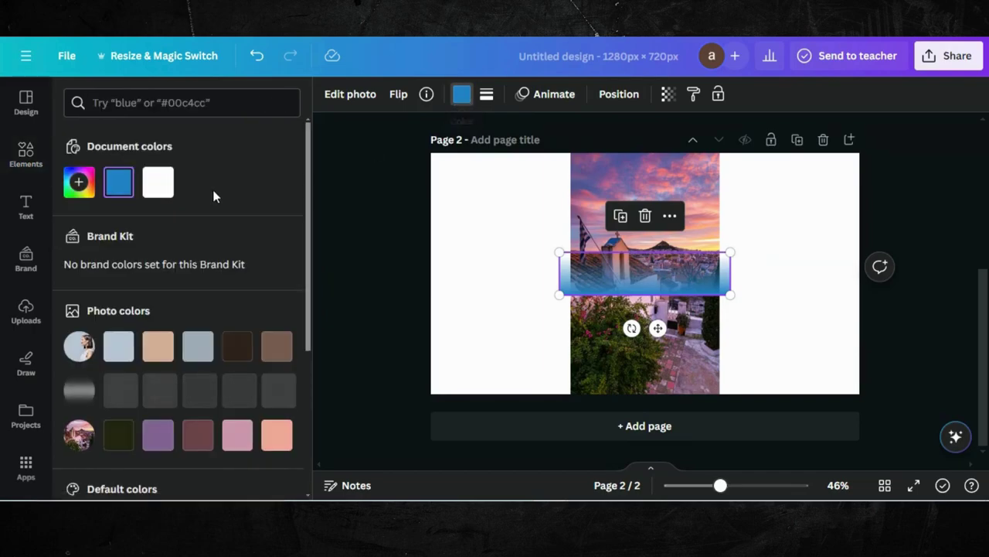
click(158, 184)
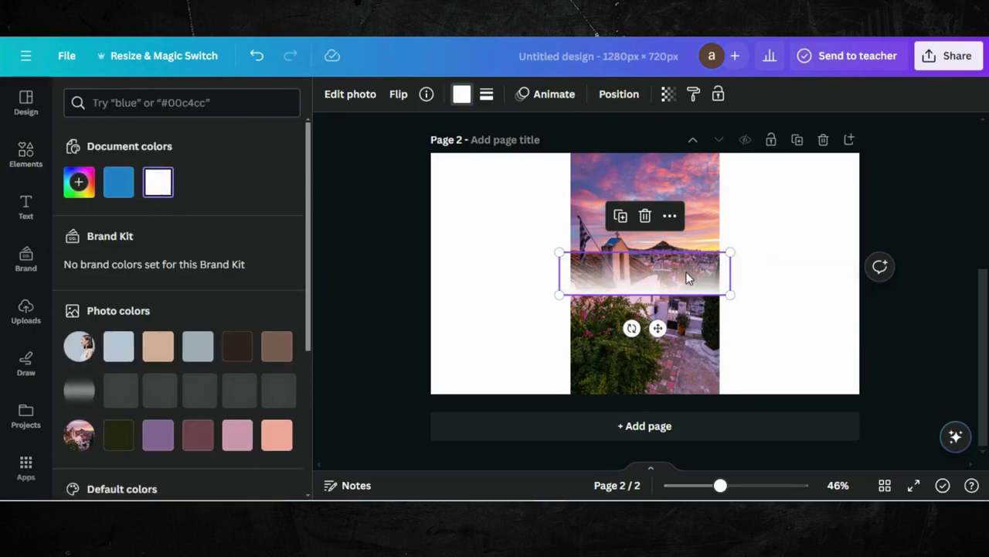
drag(632, 328, 564, 257)
drag(631, 263, 562, 226)
drag(598, 325, 588, 397)
drag(600, 305, 596, 308)
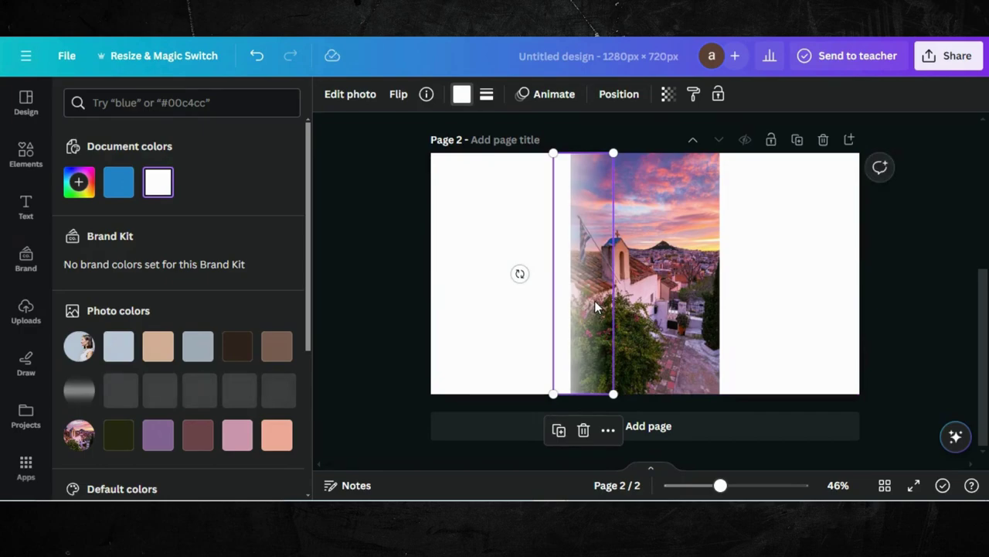
Step: Duplicate the white gradient several times over the photo's left edge to strengthen the fade into the background
click(559, 430)
drag(607, 316, 590, 316)
click(563, 431)
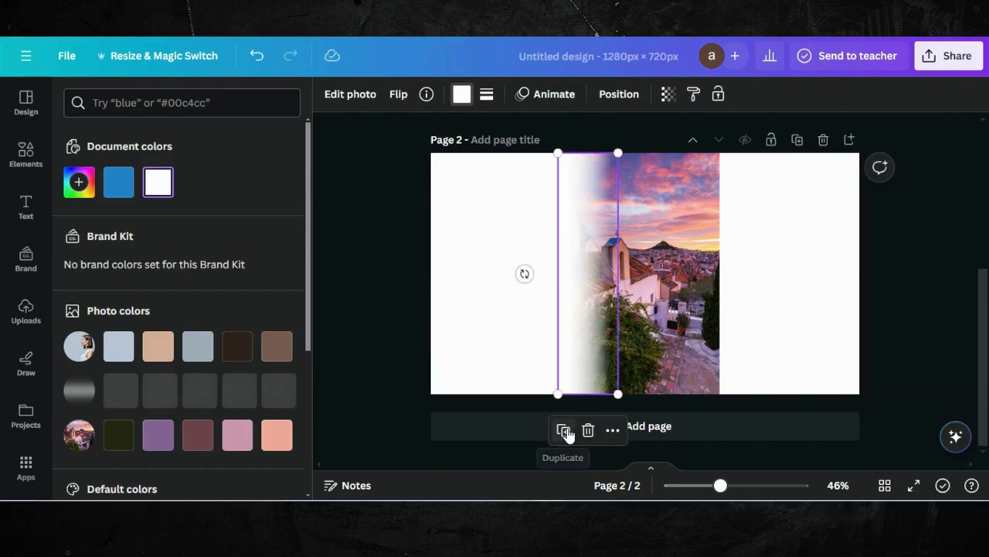
click(566, 430)
click(568, 433)
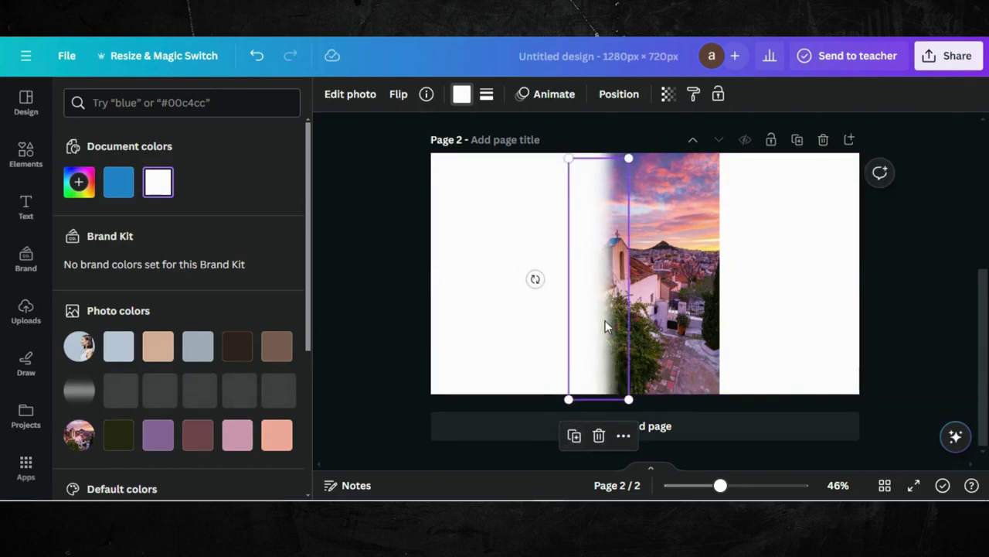
Step: Move one gradient copy to the photo's right edge and flip it vertically so its white side faces outward
drag(626, 321, 709, 315)
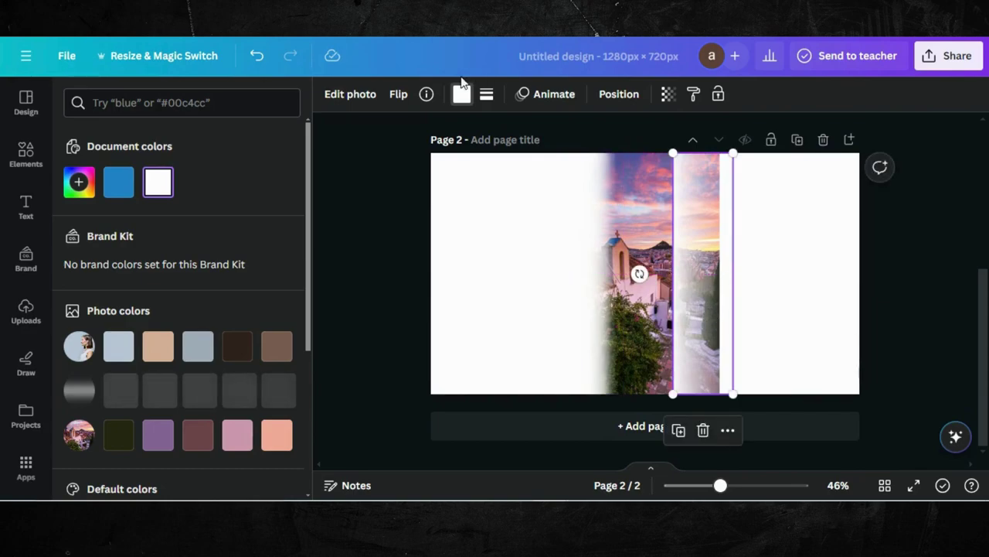
click(395, 94)
click(402, 161)
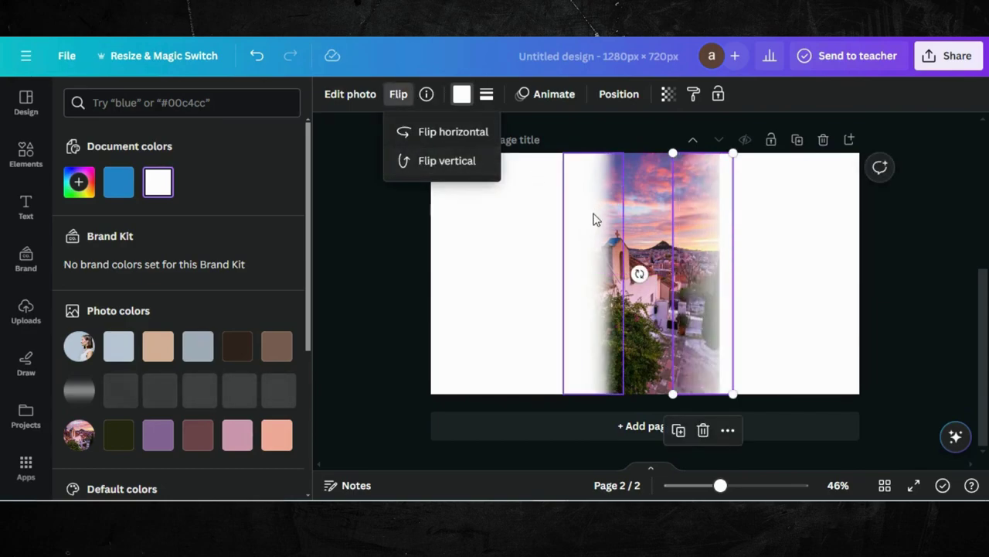
Step: Duplicate the flipped gradient and stack the copies over the photo's right edge to deepen the fade
click(678, 430)
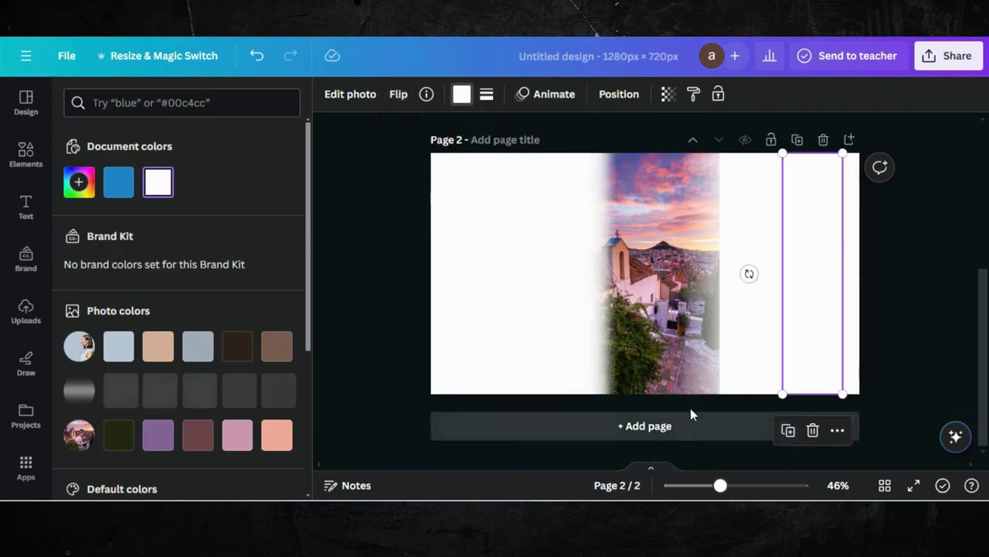
drag(826, 287, 711, 280)
drag(714, 346, 722, 335)
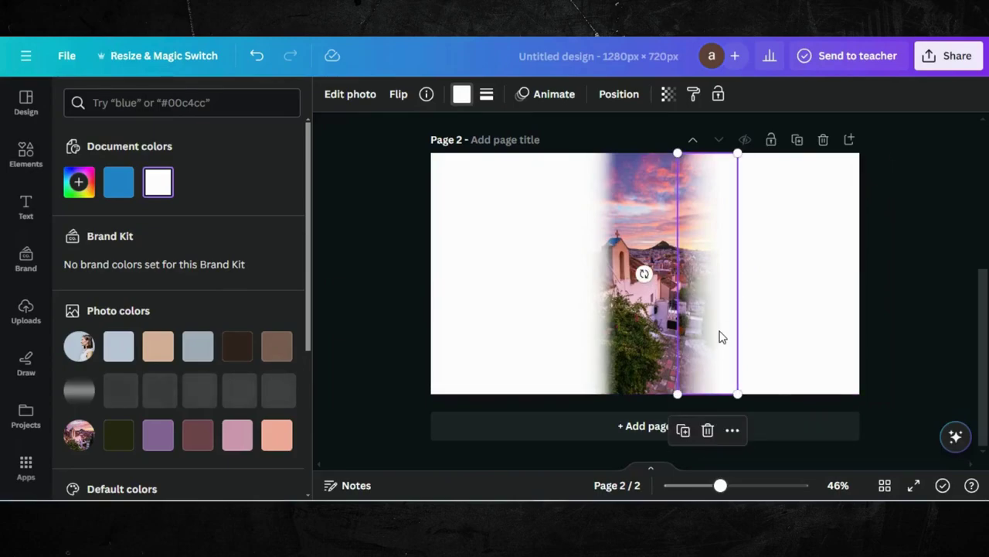
click(686, 429)
Step: Tilt a gradient copy diagonally over the photo's upper-right corner, then duplicate it and shift the copy upward
drag(718, 374, 652, 301)
click(686, 429)
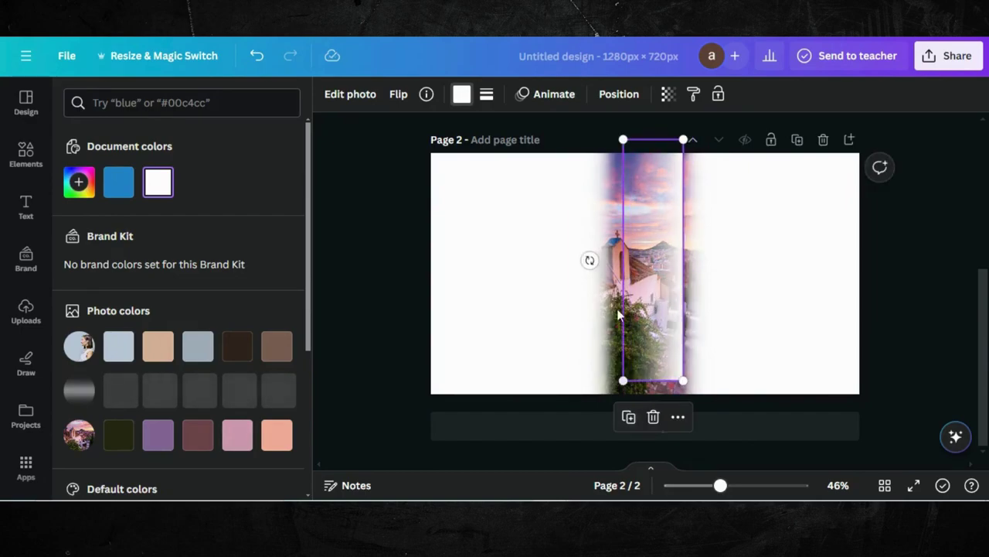
drag(590, 260, 691, 229)
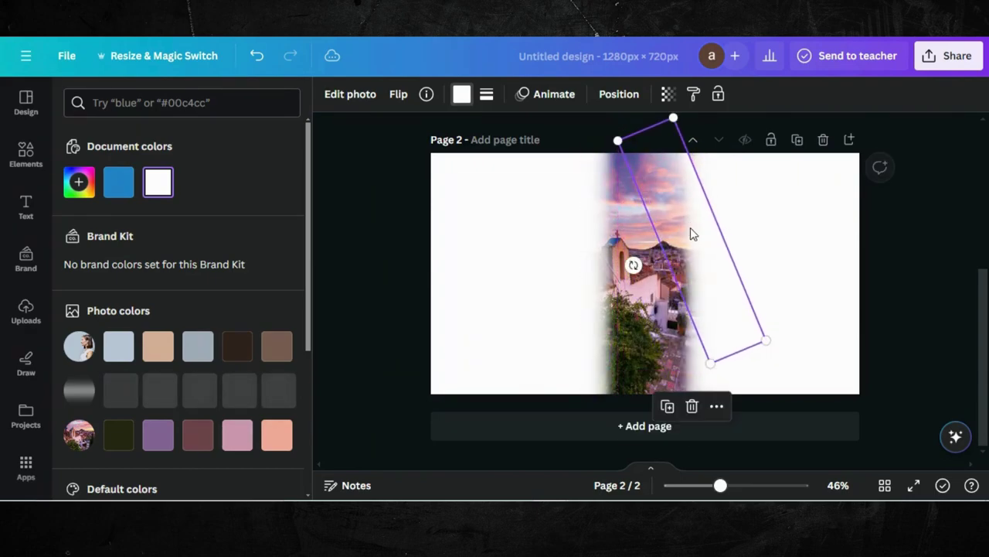
click(667, 407)
mouse_move(690, 238)
mouse_down()
mouse_move(697, 248)
mouse_move(693, 230)
mouse_up()
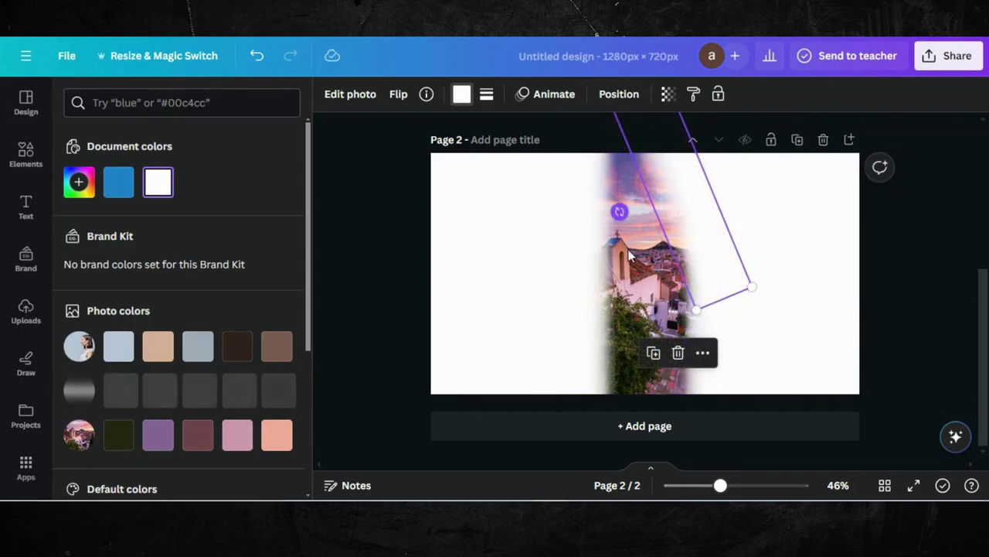
Step: Duplicate the tilted gradient, rotate the copy the opposite way and place it over the photo's upper-left corner
click(653, 351)
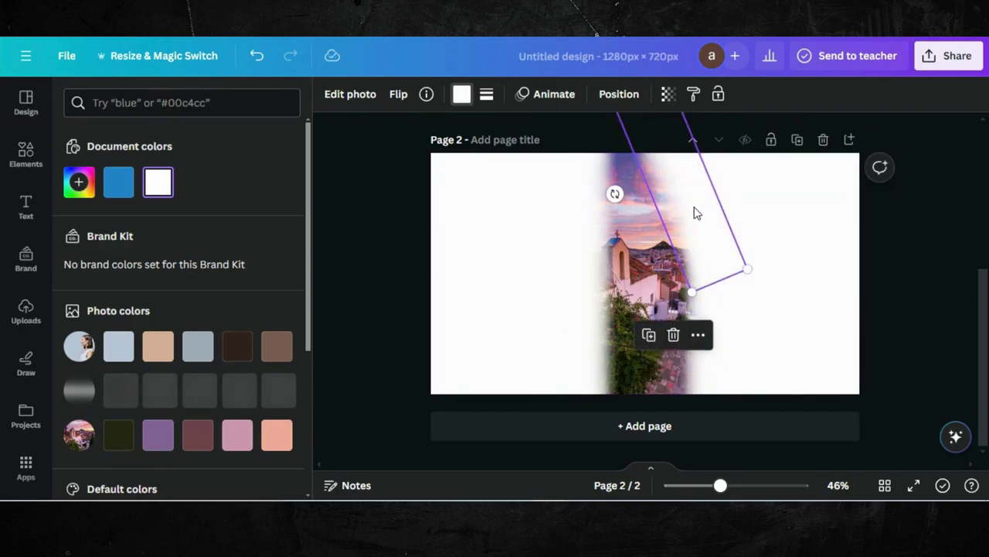
drag(694, 213, 630, 227)
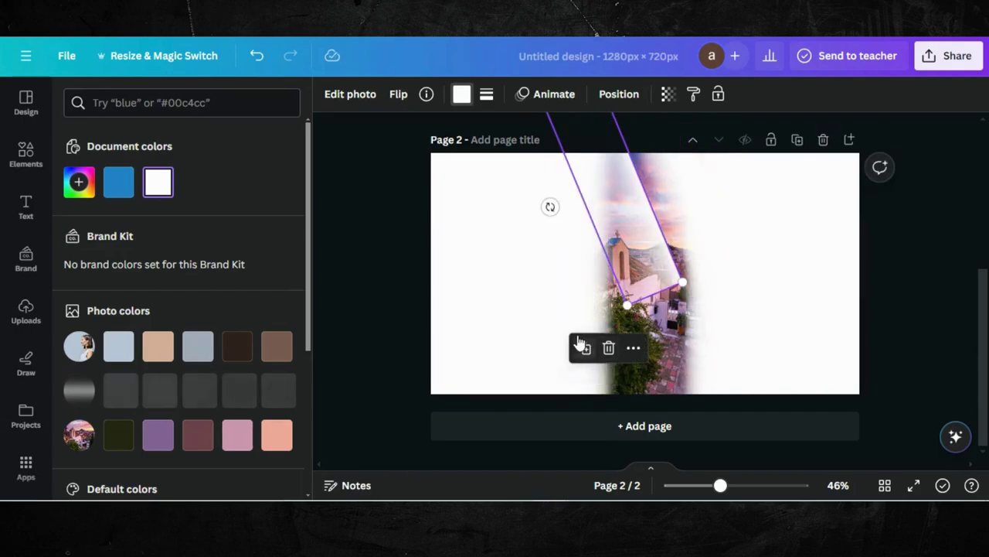
drag(550, 207, 535, 157)
drag(653, 284, 647, 277)
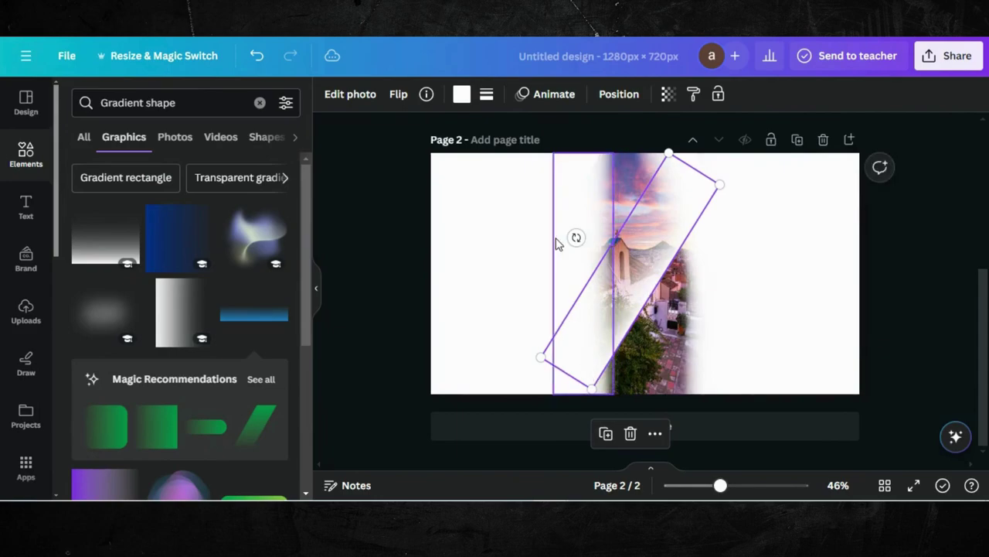
drag(589, 229, 665, 286)
drag(630, 238, 603, 204)
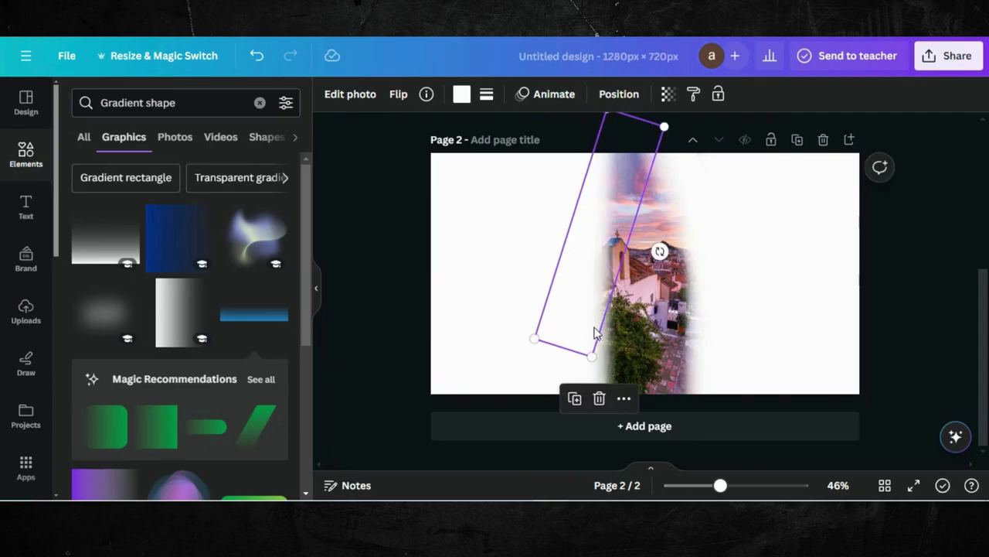
Step: Duplicate the upper-left gradient and tilt the copy further so it follows a rounded upper-left contour
click(581, 408)
mouse_move(585, 324)
mouse_down()
mouse_move(578, 305)
mouse_move(586, 312)
mouse_up()
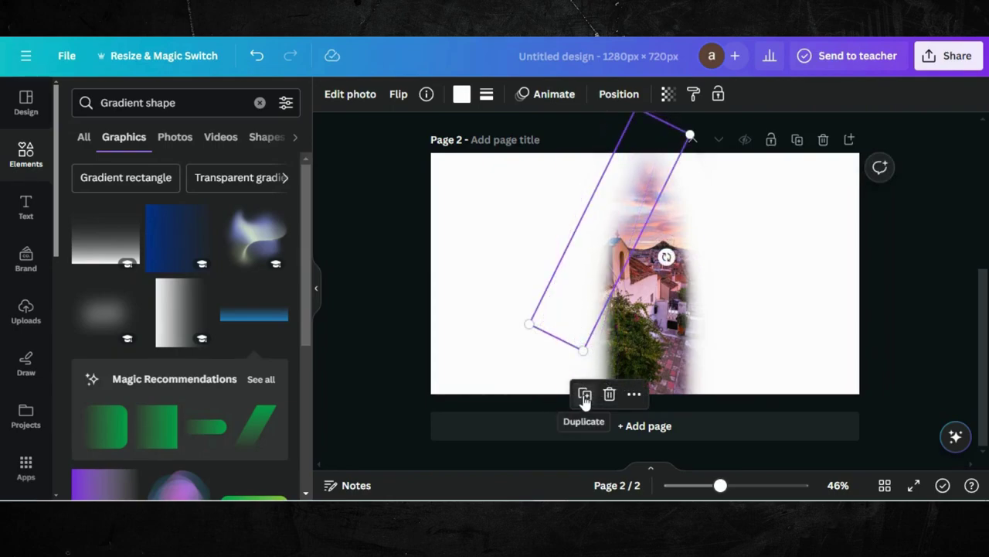
drag(666, 257, 681, 274)
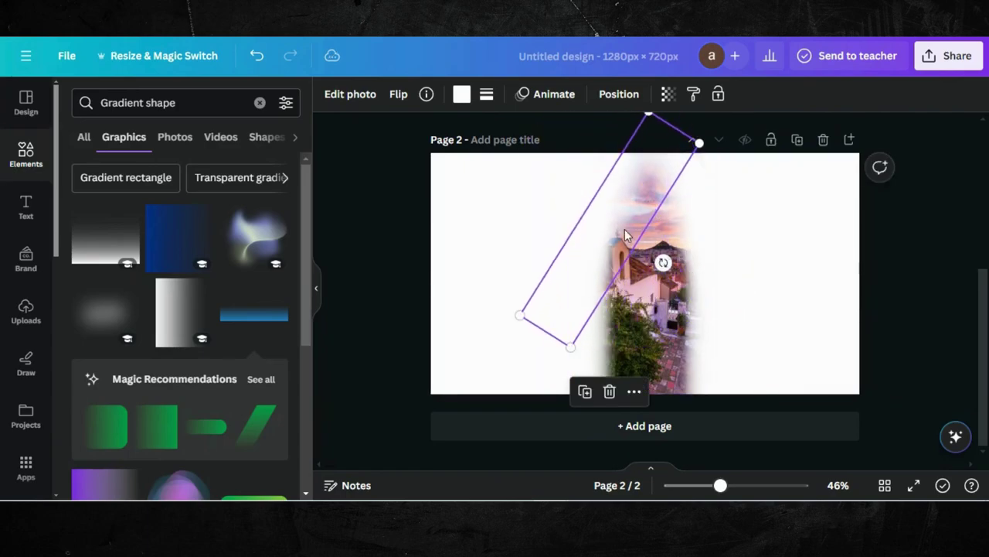
click(668, 272)
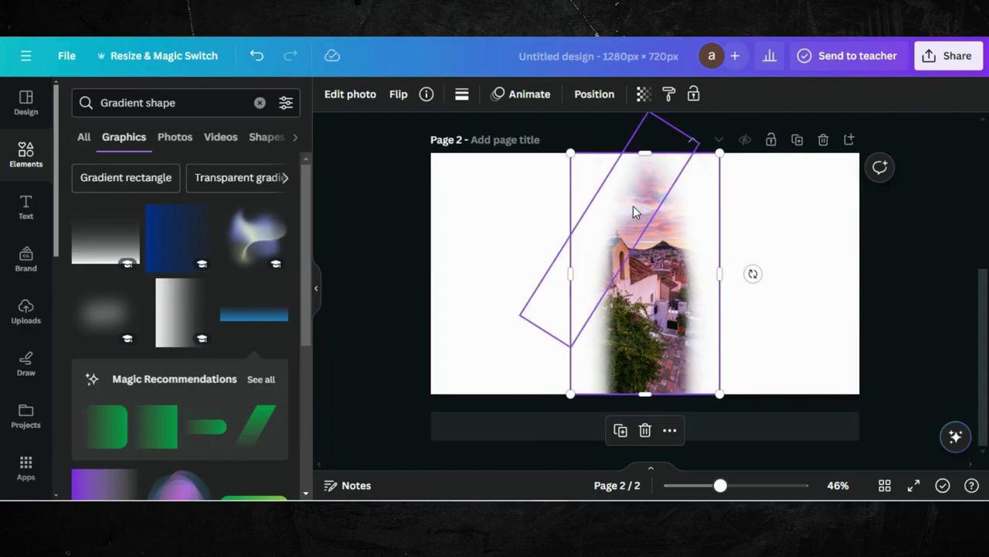
click(657, 234)
drag(661, 263, 679, 288)
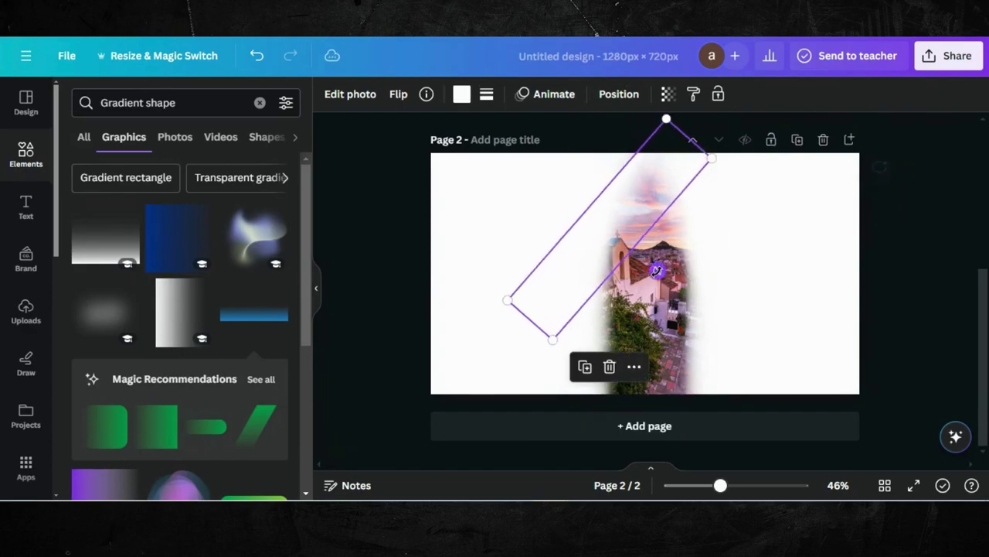
Step: Duplicate the more strongly tilted gradient and shift the copy slightly up and to the left
click(584, 367)
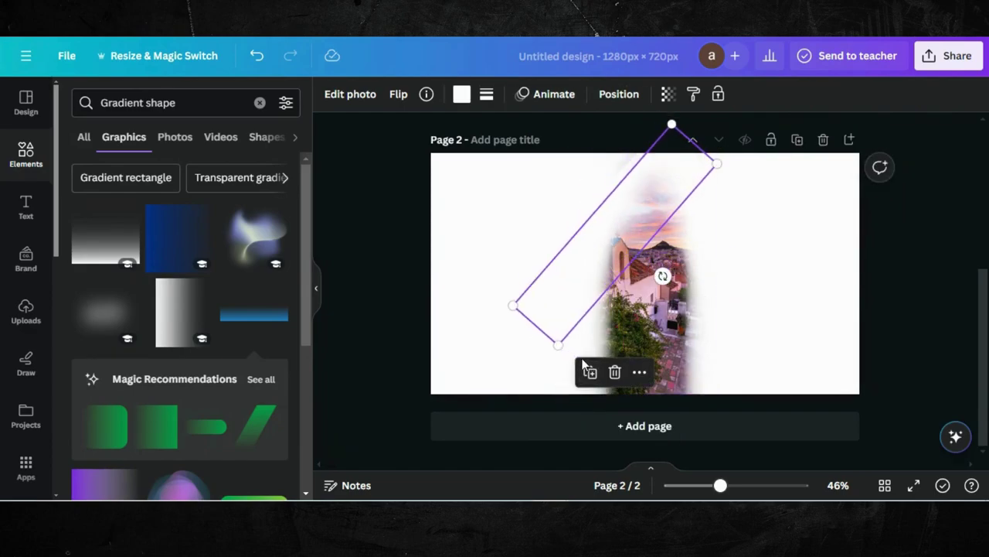
drag(585, 278, 572, 262)
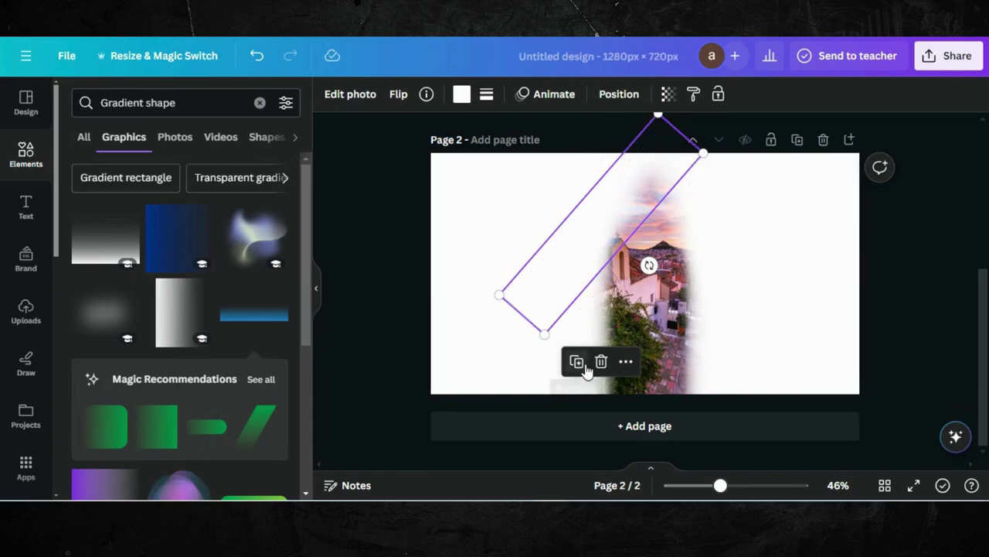
drag(597, 348, 589, 342)
Step: Rotate a gradient copy nearly horizontal across the top of the photo, and duplicate it there to fade the upper edge
drag(624, 199, 682, 162)
drag(698, 223, 648, 244)
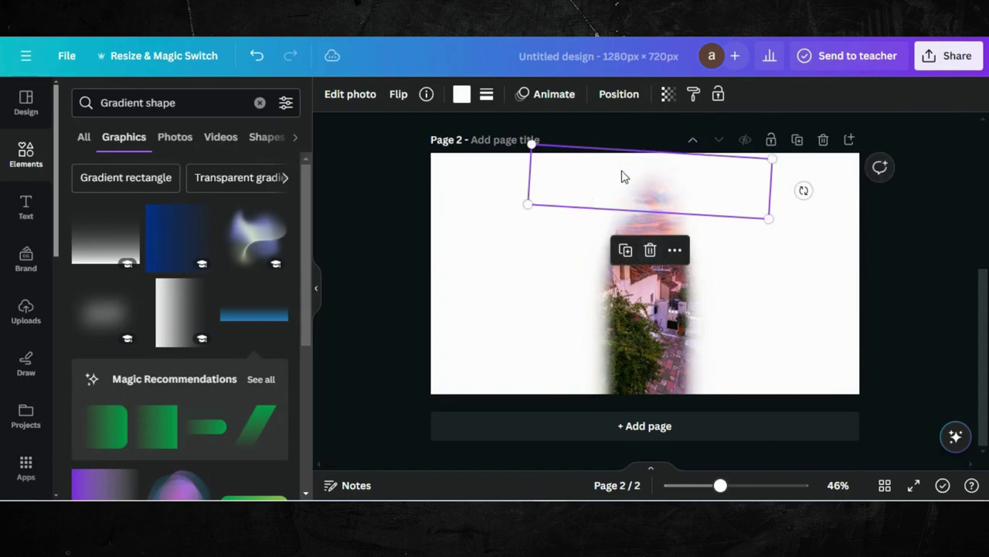
mouse_move(616, 195)
mouse_down()
mouse_move(613, 236)
mouse_move(616, 197)
mouse_up()
click(626, 260)
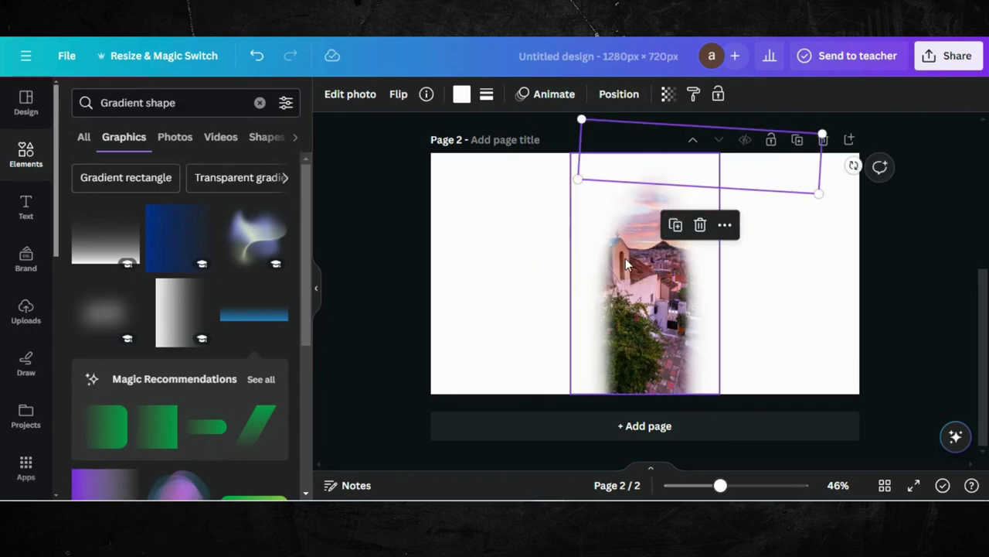
drag(672, 160, 633, 179)
key(Escape)
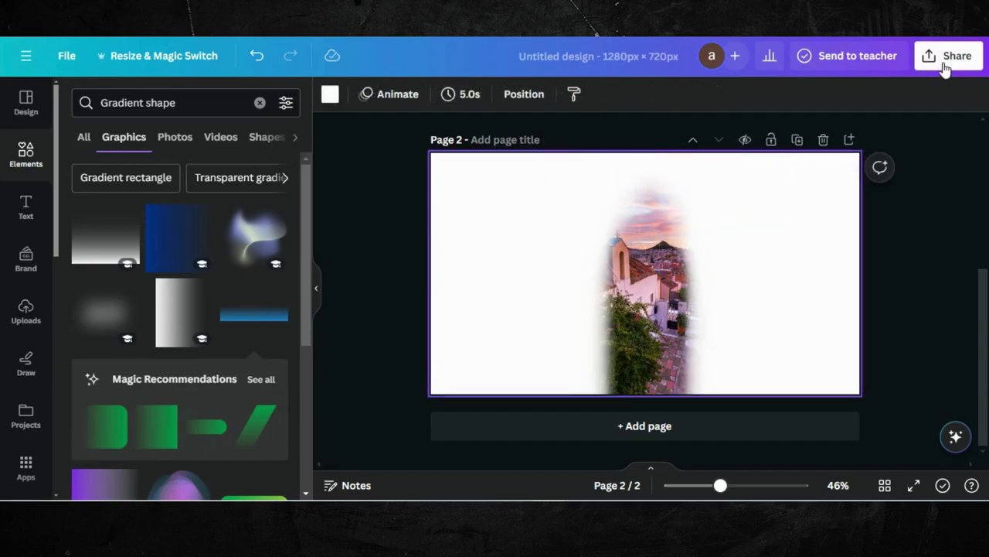
Step: Download only page 2 of the design as a PNG at 1,280 × 720 px
click(944, 67)
scroll(797, 191, down, 3)
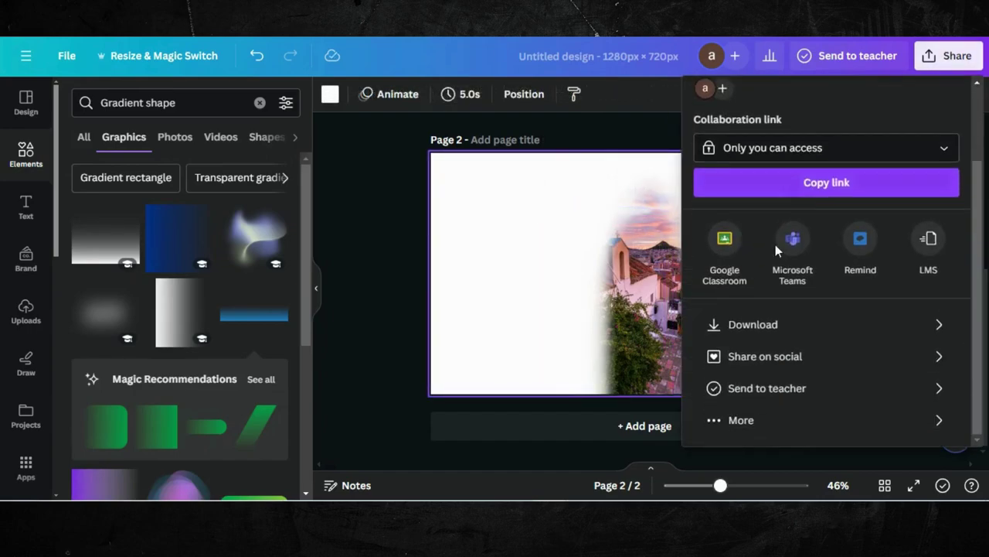
click(738, 337)
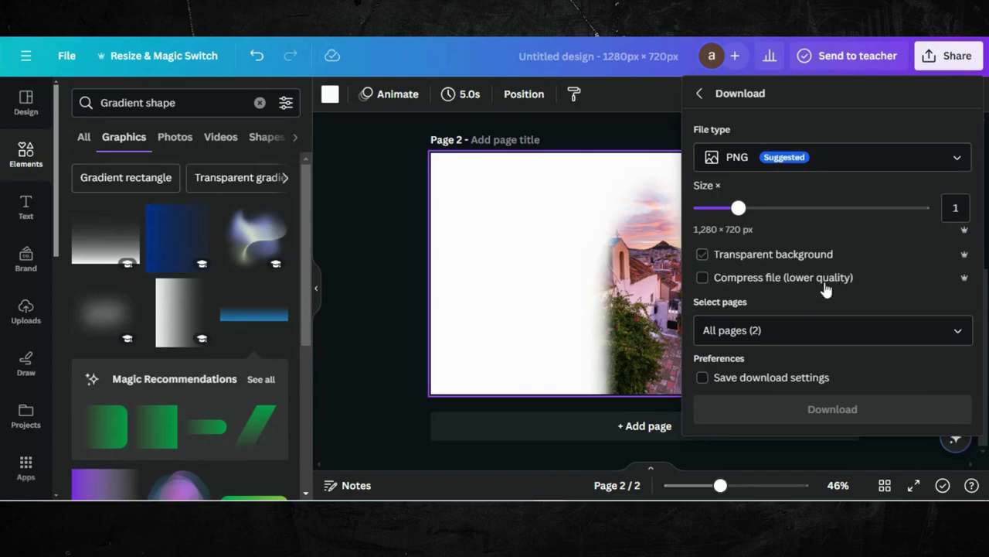
click(780, 327)
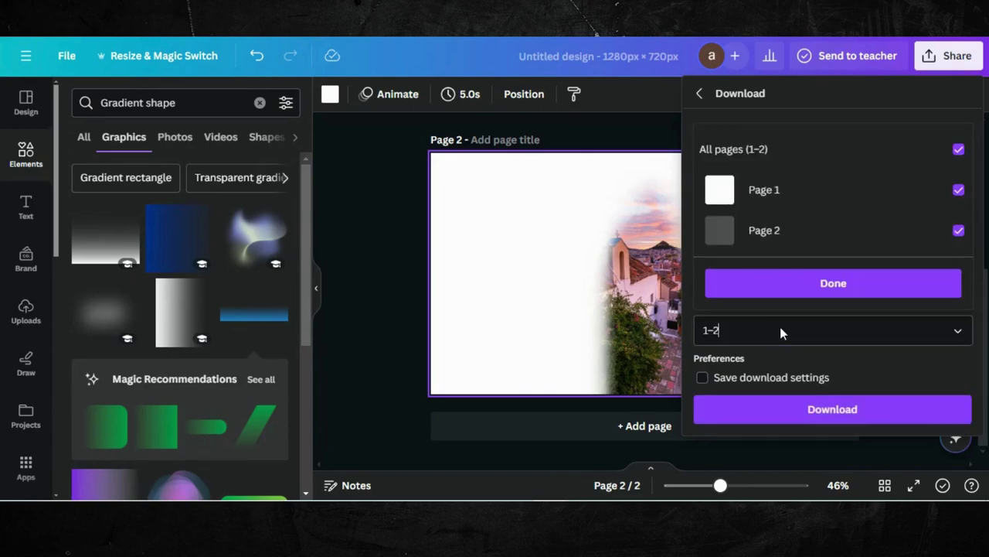
click(948, 150)
click(946, 230)
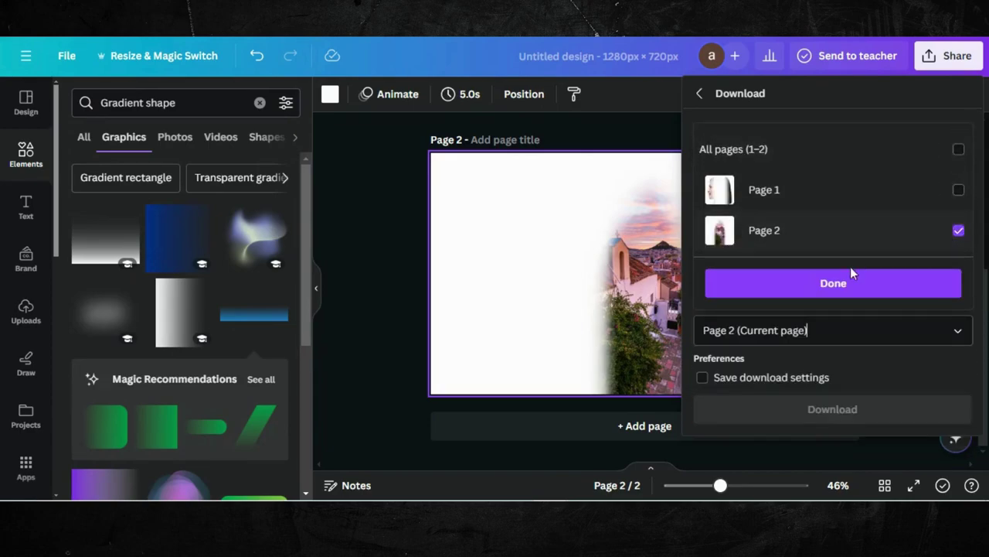
click(828, 284)
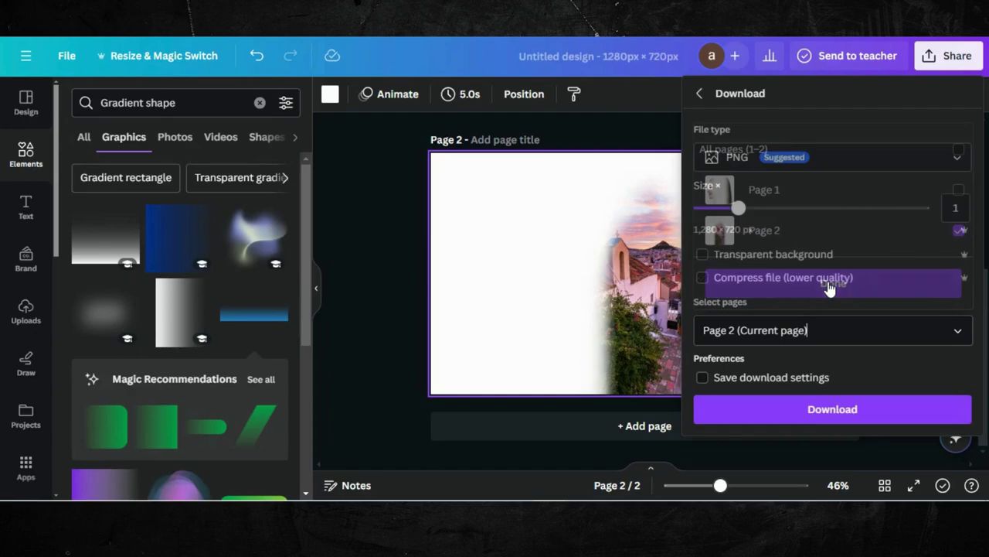
click(779, 411)
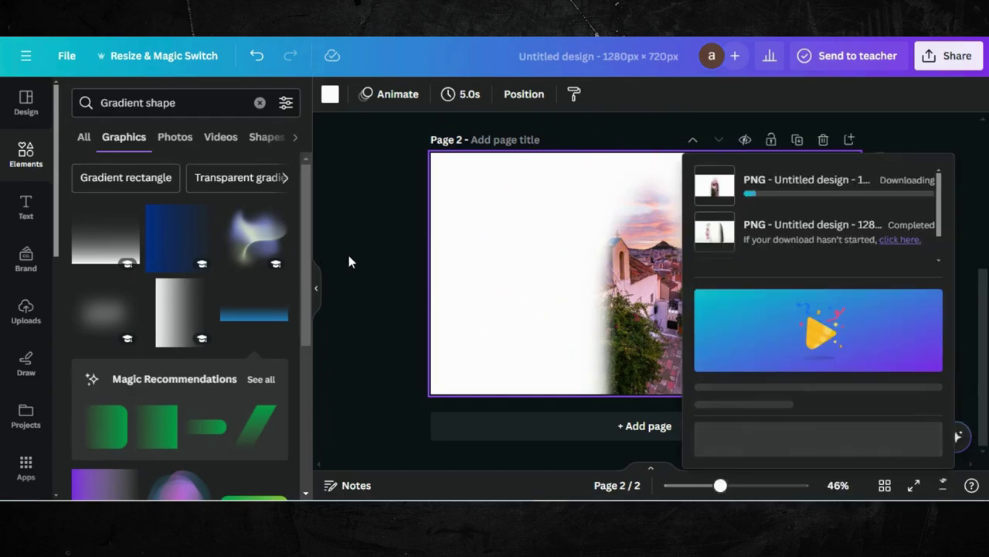
Step: Upload the downloaded page 2 PNG to the design's images and add a blank third page
drag(761, 61, 201, 232)
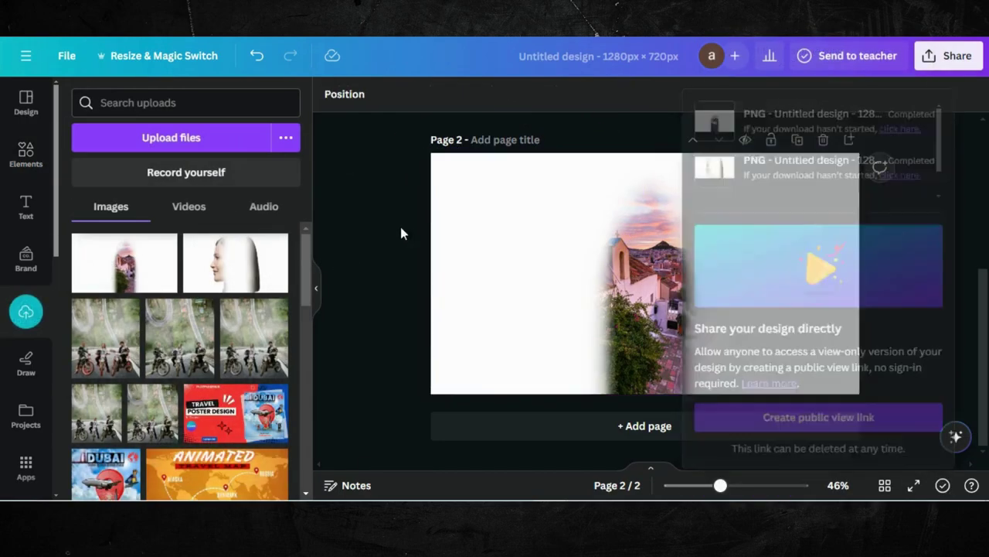
click(646, 426)
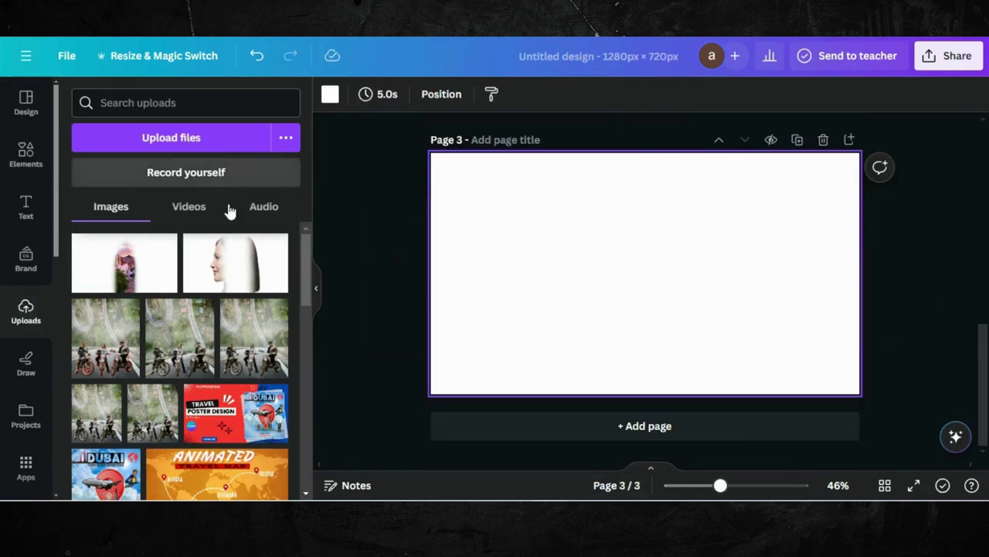
Step: Place the uploaded faded portrait image on page 3 and set it as the page background
click(234, 276)
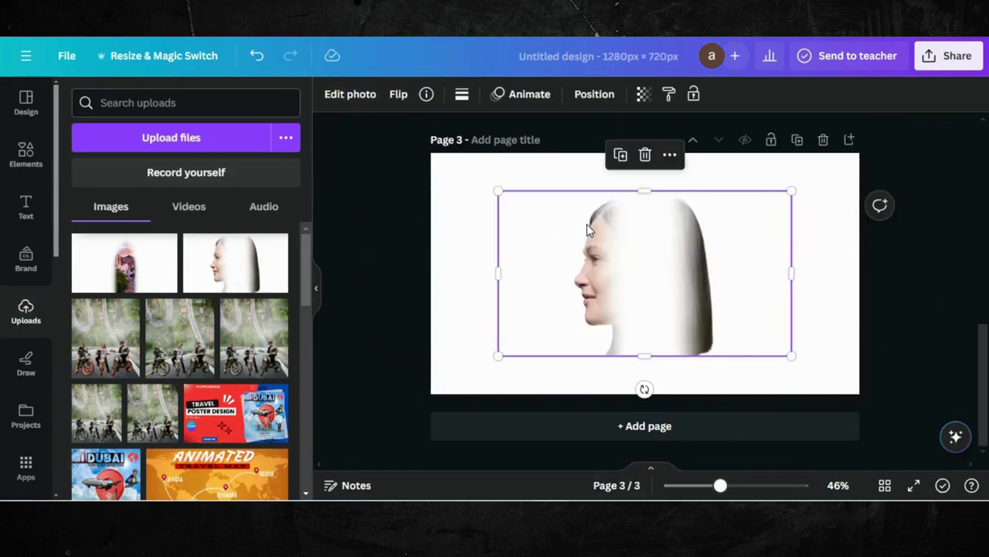
right_click(586, 224)
click(663, 442)
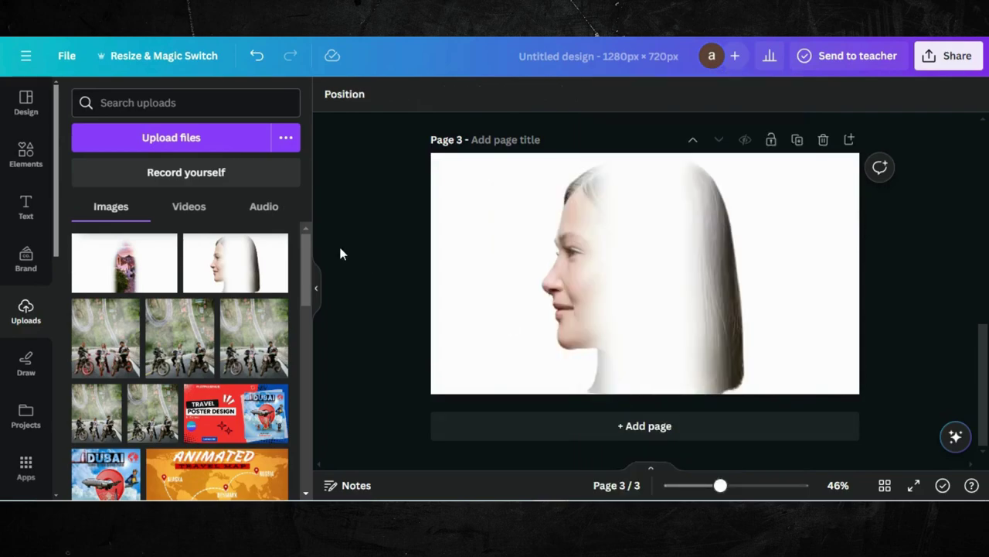
Step: Add the uploaded faded town image to page 3 and enlarge it to cover the whole page
click(127, 264)
drag(587, 289, 518, 249)
drag(724, 318, 881, 357)
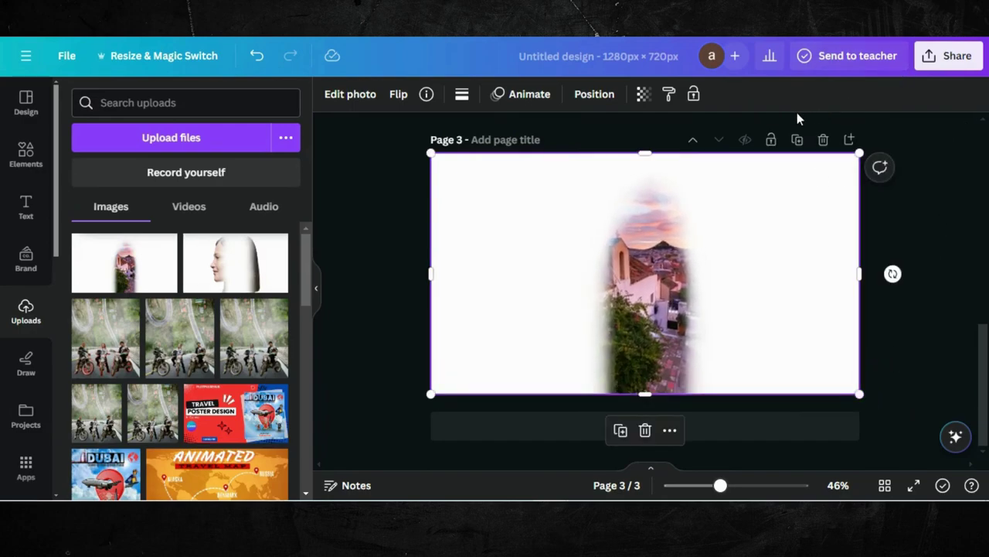
Step: Lower the town image's transparency value to about 30 so the portrait shows through
click(642, 96)
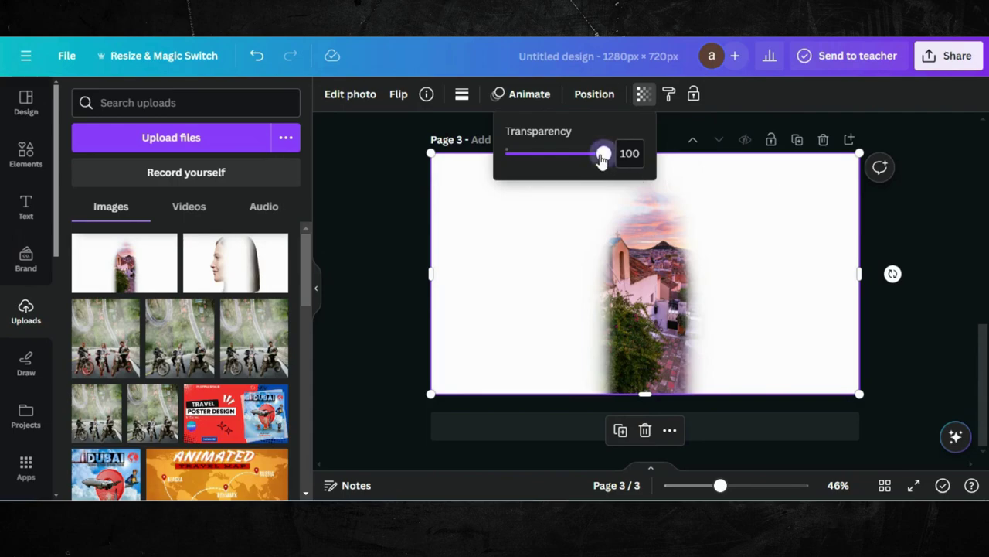
drag(603, 158, 540, 158)
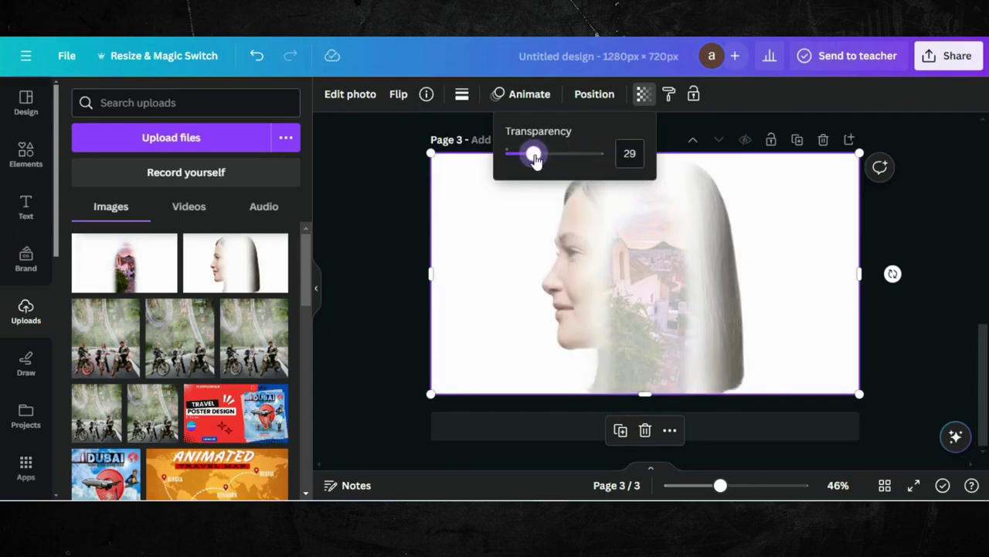
click(788, 280)
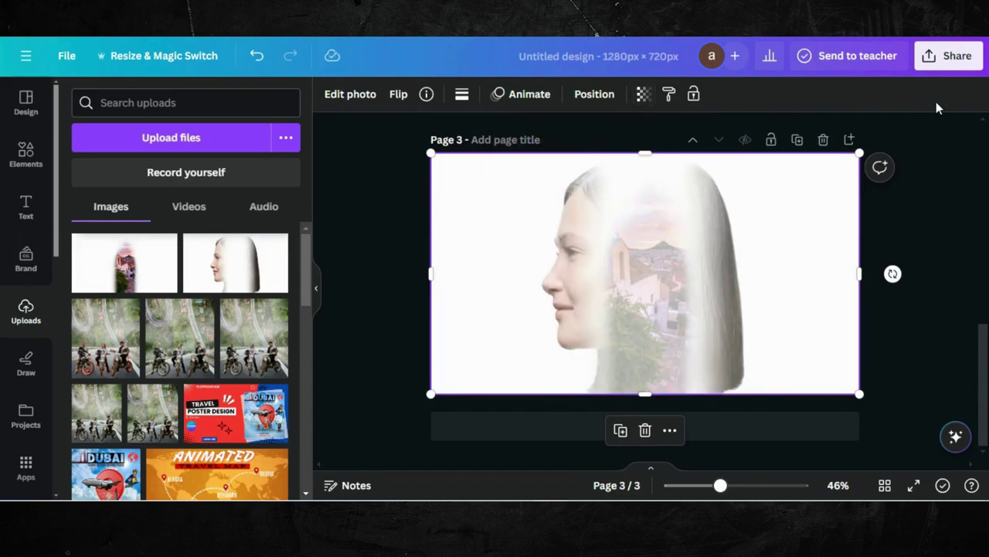
Step: Download only page 3 of the design as a PNG at 1,280 × 720 px
click(957, 59)
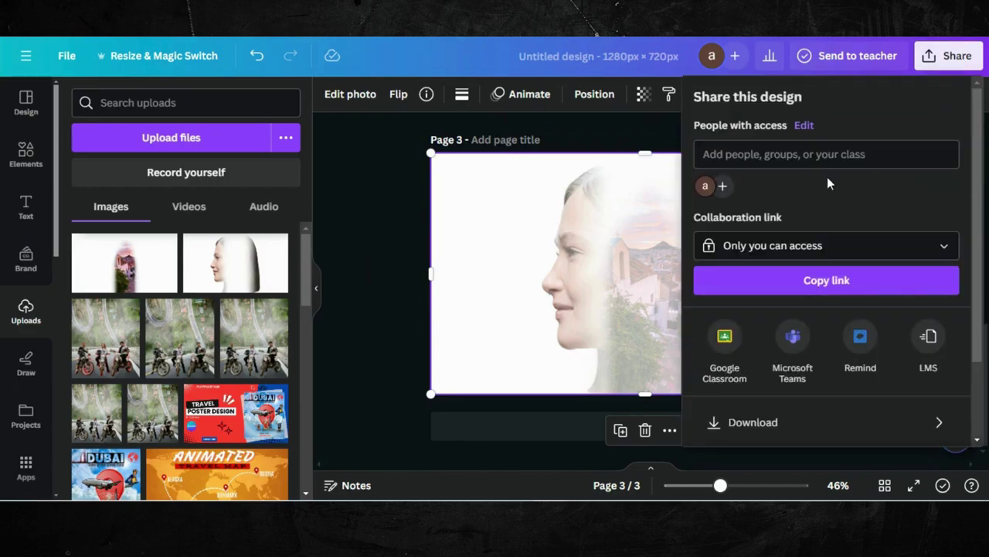
scroll(821, 186, down, 2)
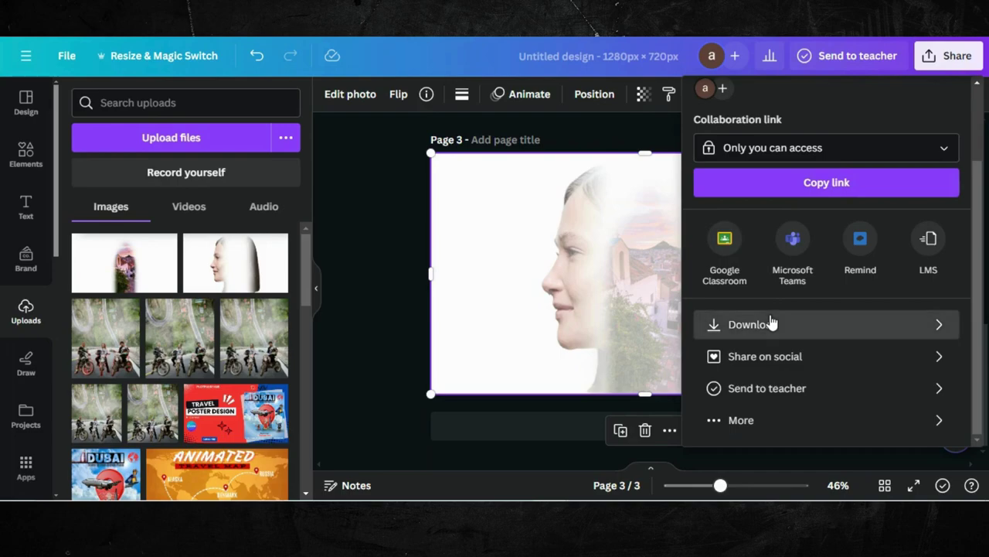
click(735, 324)
click(785, 254)
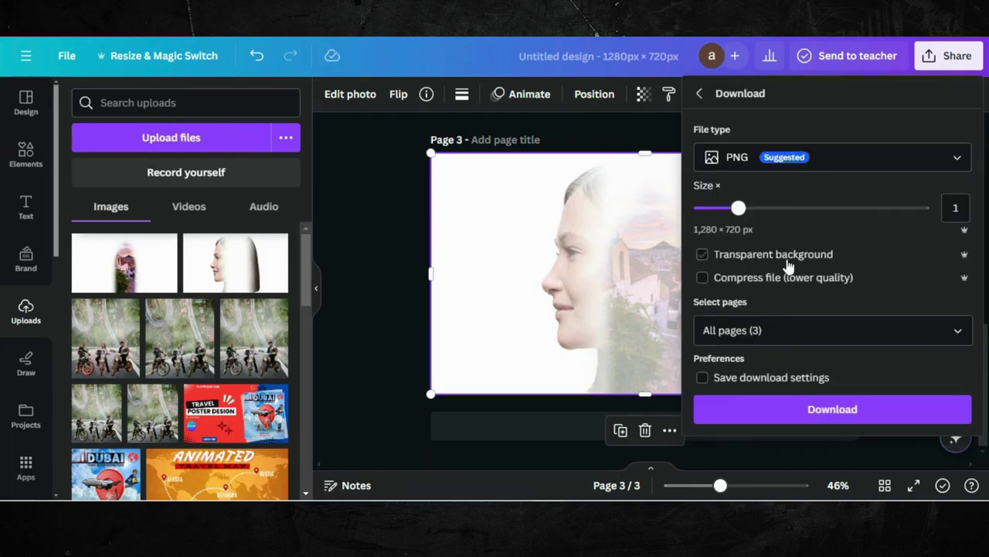
click(787, 332)
click(949, 101)
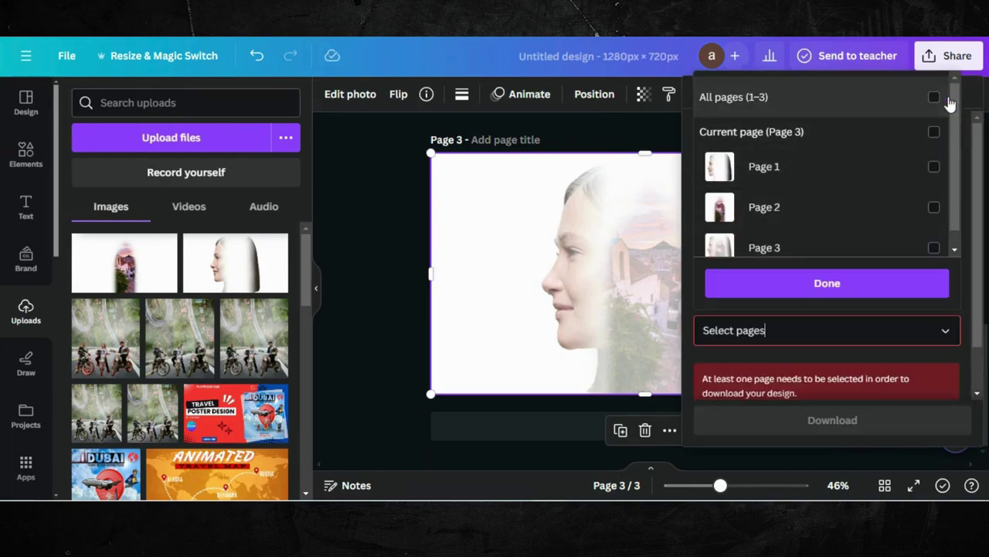
click(935, 249)
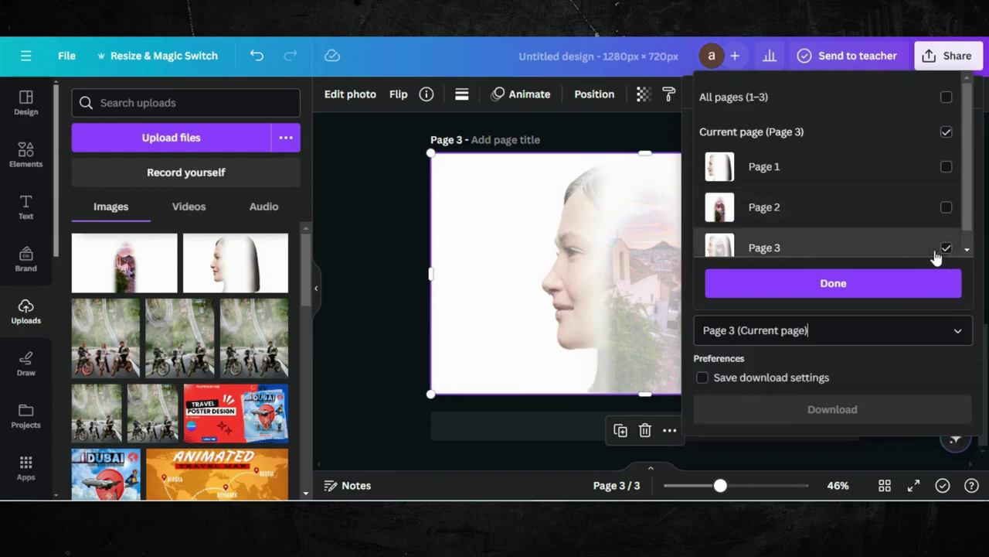
click(879, 282)
click(791, 411)
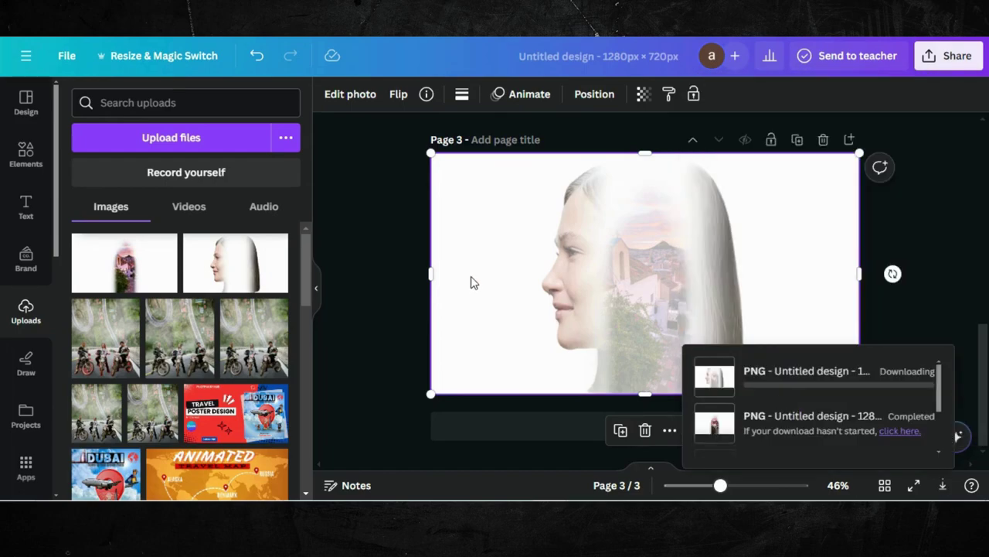
Step: Add a fourth page and use the newly downloaded page 3 PNG, uploaded to the design, as its background
click(339, 323)
click(520, 431)
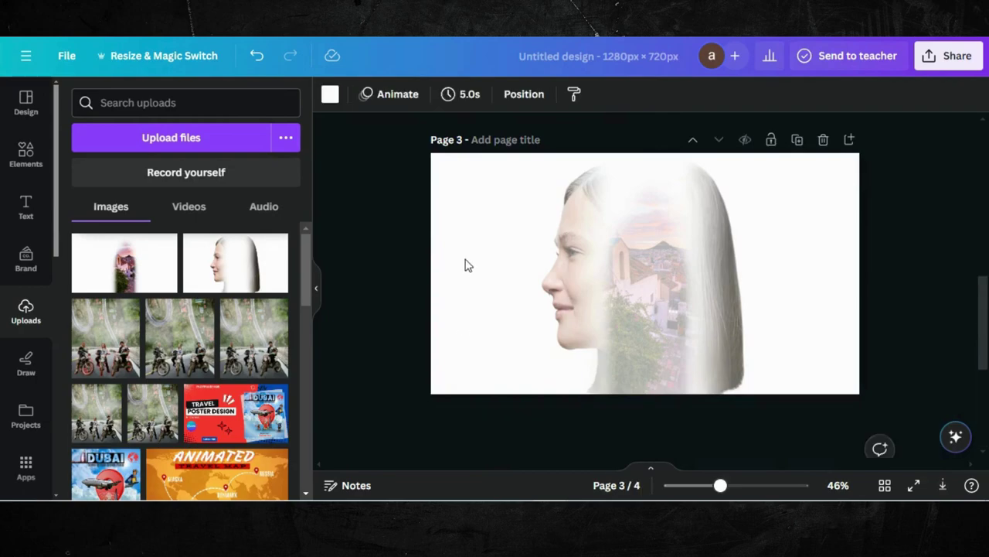
drag(729, 56, 326, 219)
drag(399, 252, 402, 255)
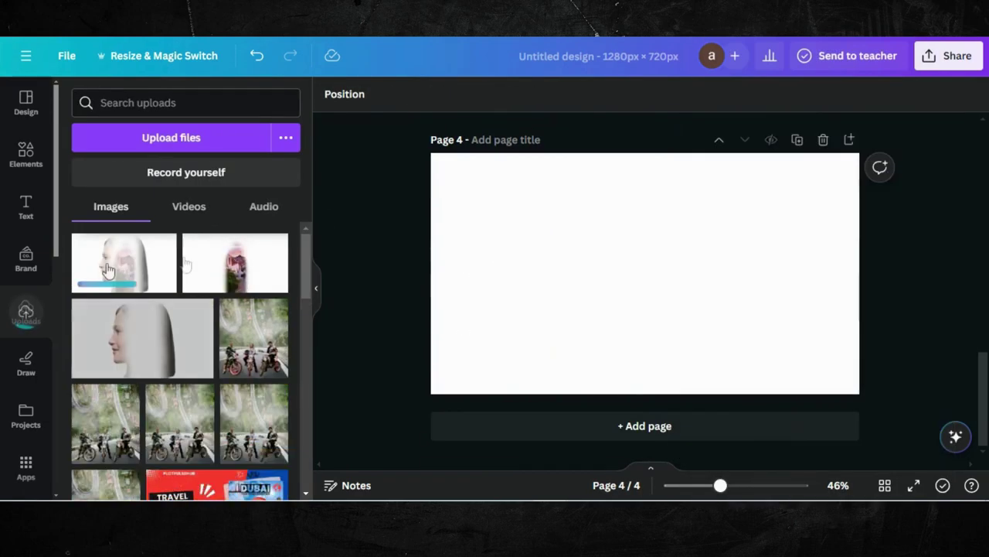
right_click(546, 279)
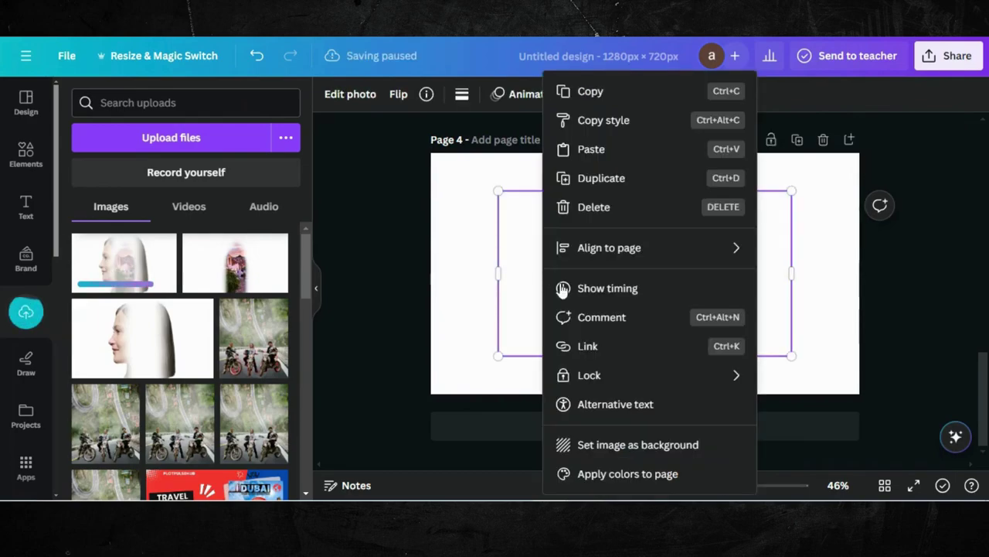
click(647, 443)
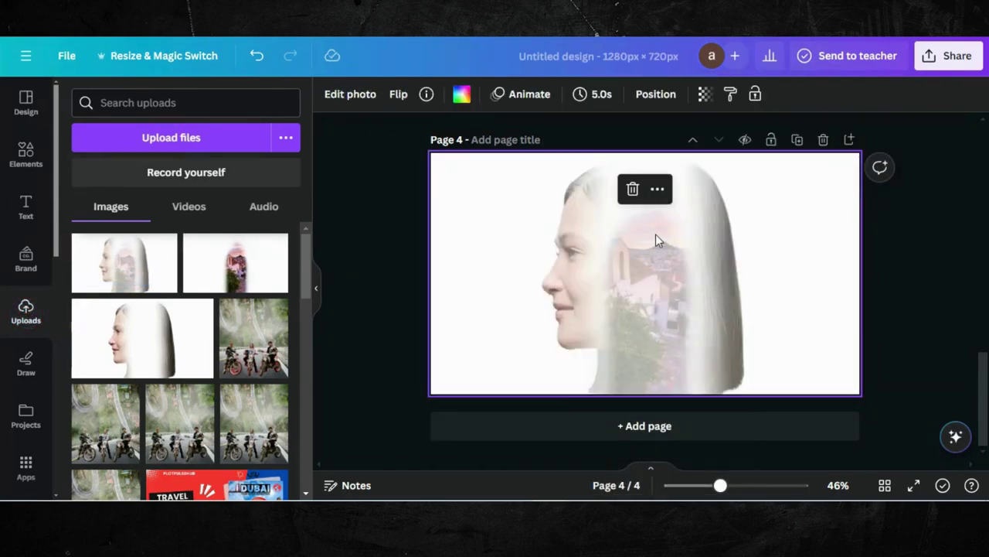
Step: Set the page 4 background image's brightness to -25 and its contrast to 74
click(350, 96)
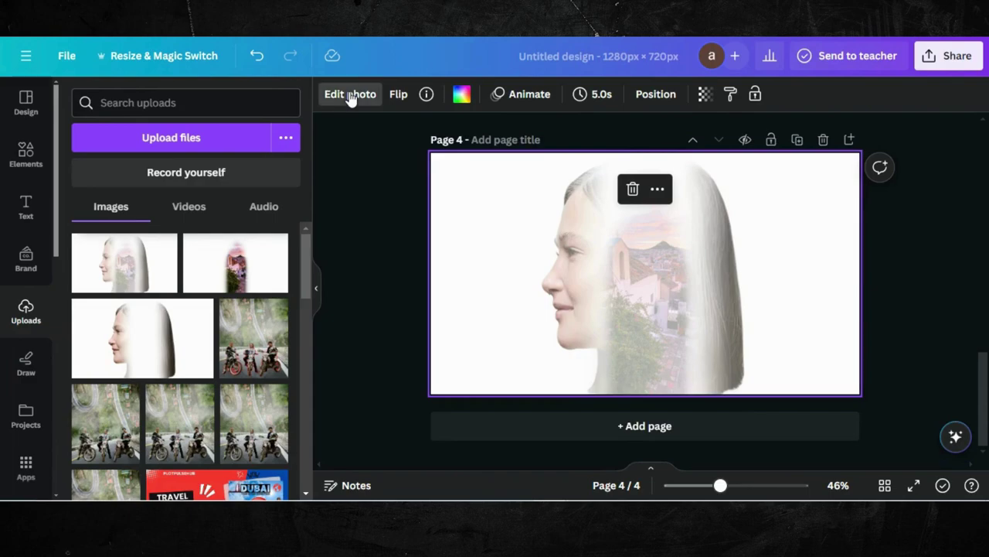
click(189, 101)
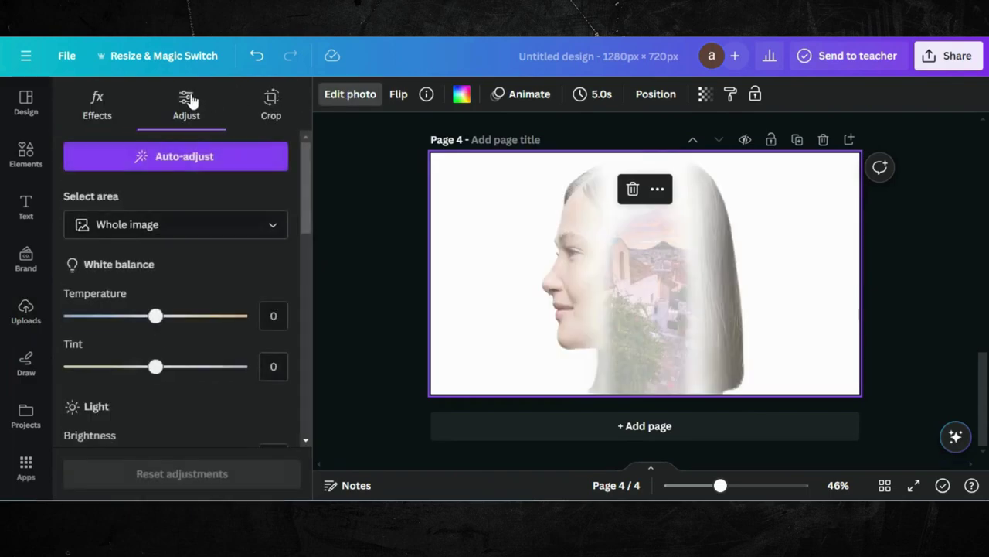
scroll(155, 316, down, 2)
scroll(157, 282, down, 2)
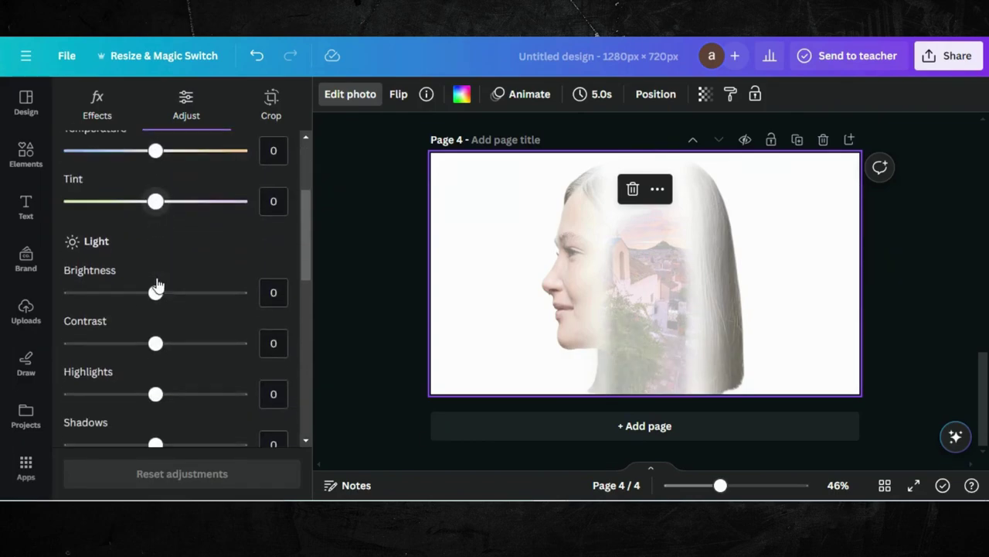
mouse_move(133, 297)
mouse_down()
mouse_move(92, 292)
mouse_move(132, 297)
mouse_up()
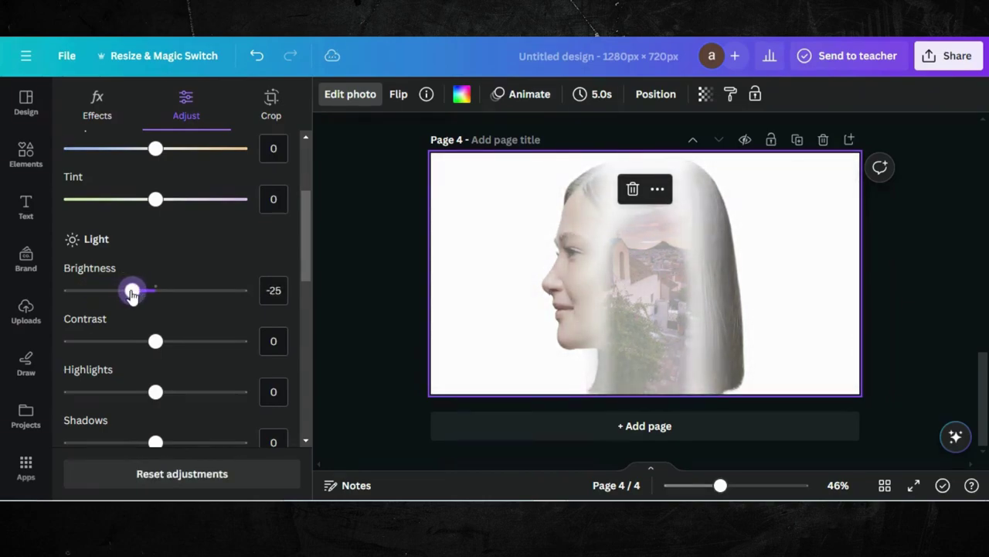
drag(155, 341, 224, 351)
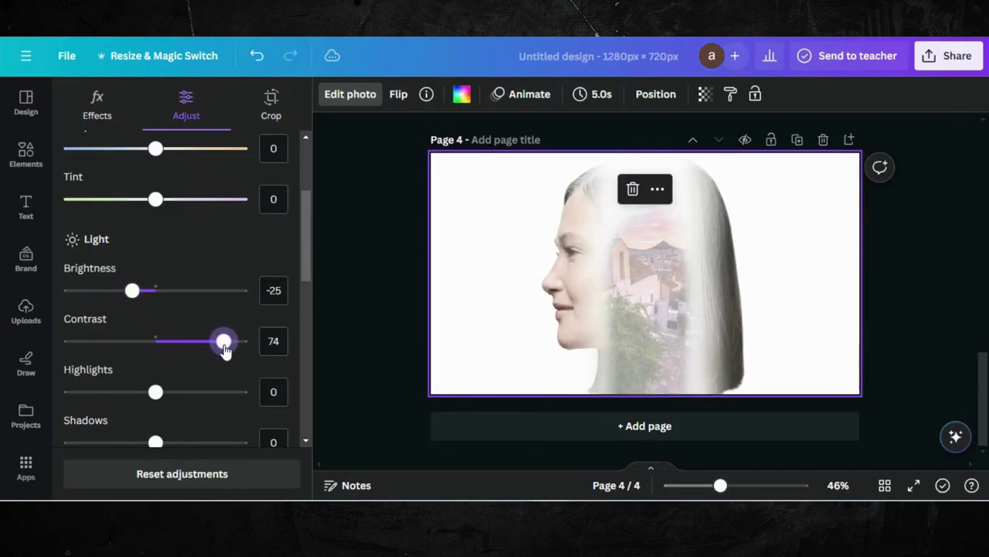
Step: Increase the background image's saturation and reduce its contrast to 61
scroll(184, 364, down, 5)
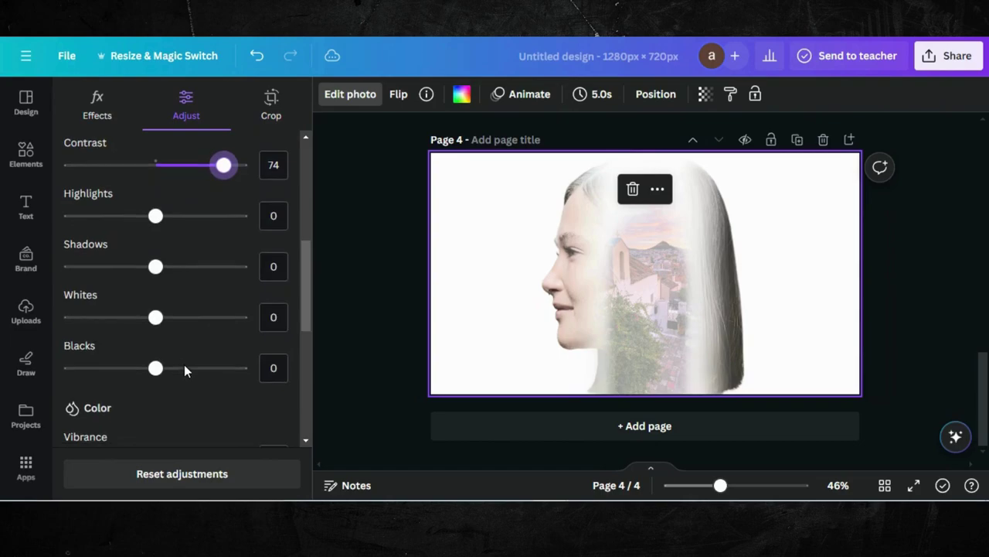
scroll(131, 388, down, 3)
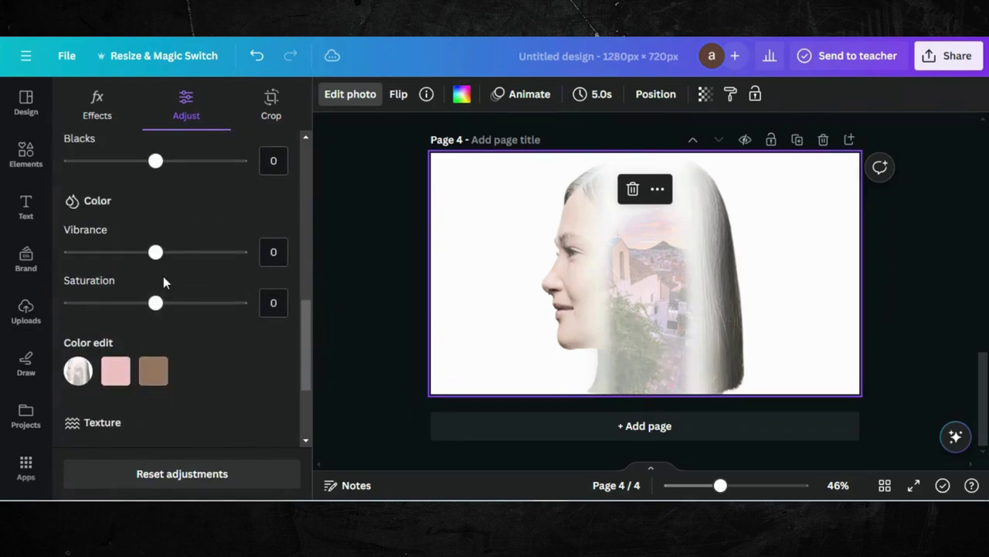
drag(169, 313, 213, 312)
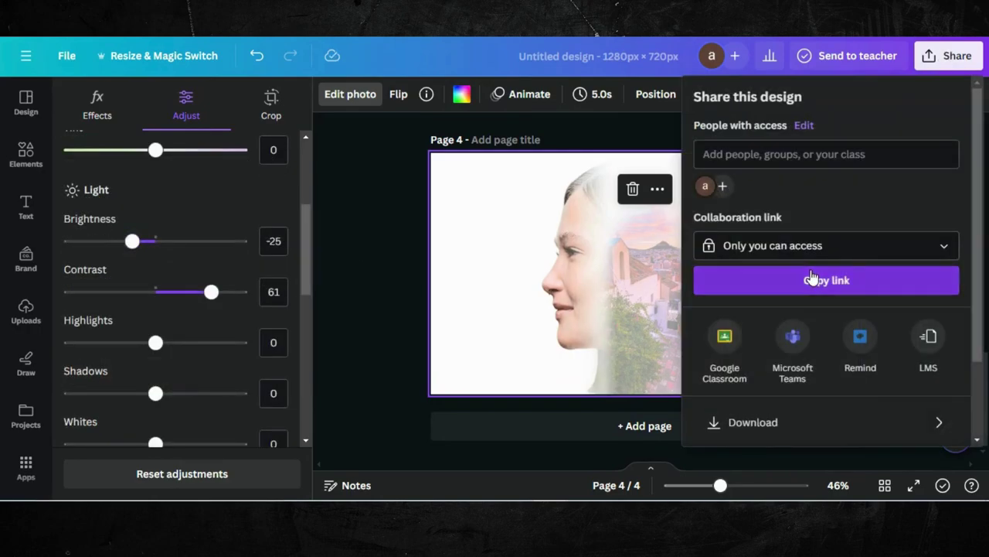
Step: Download only page 4 of the design as a PNG at 1,280 × 720 px
scroll(811, 278, down, 3)
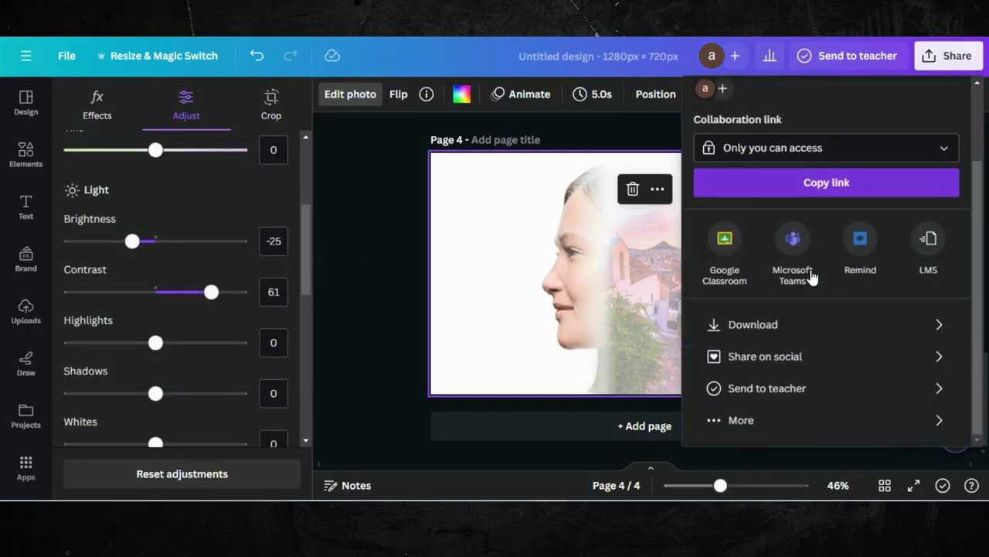
click(731, 325)
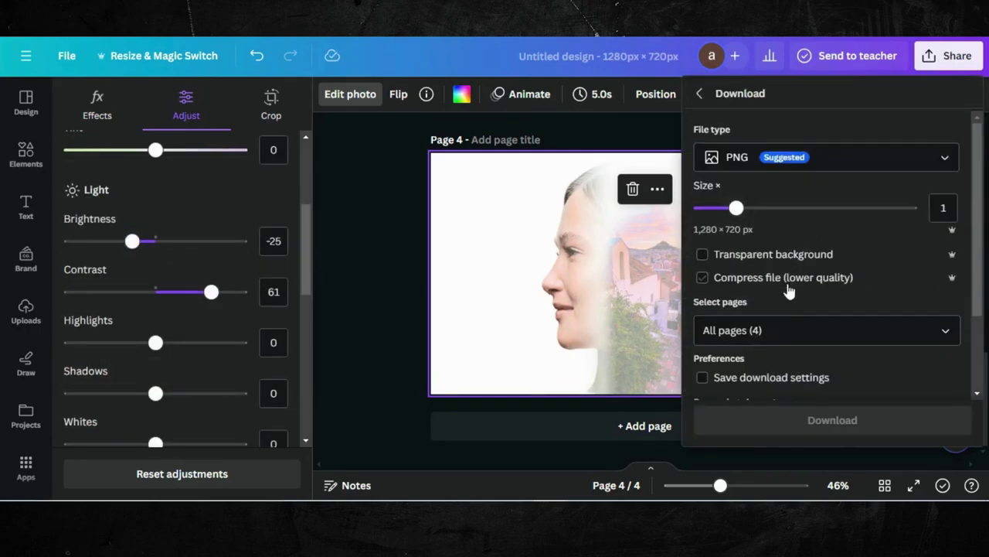
click(703, 328)
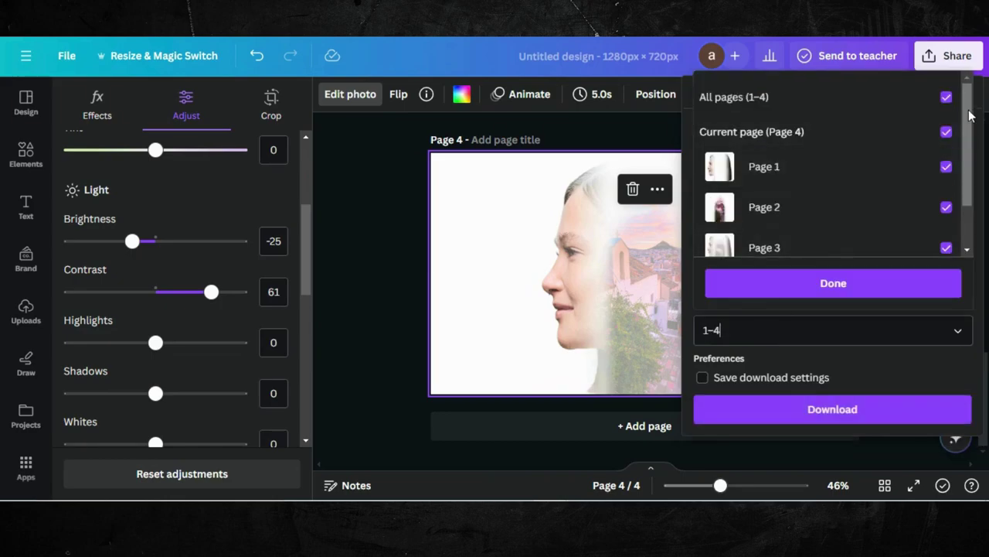
click(946, 99)
scroll(869, 201, down, 1)
click(934, 231)
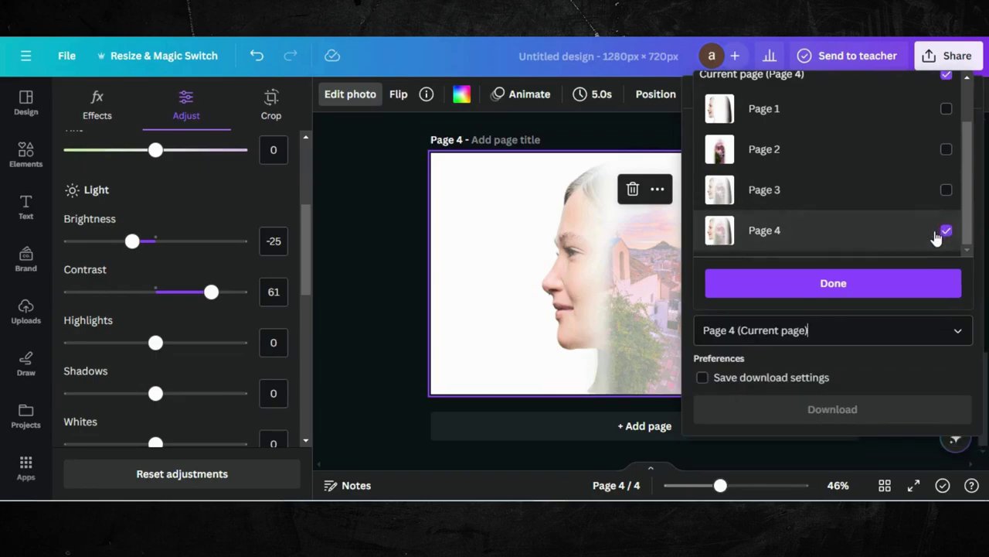
click(828, 286)
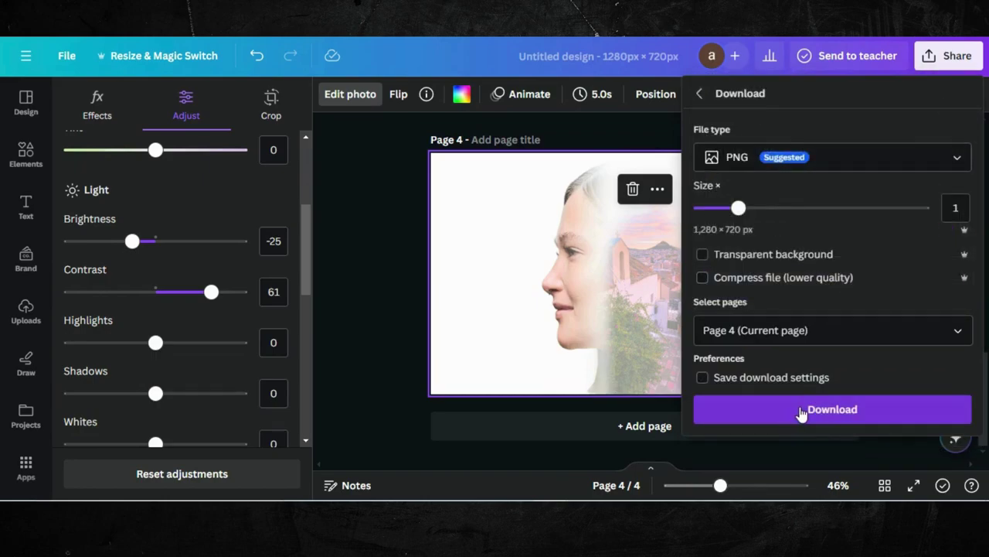
click(801, 414)
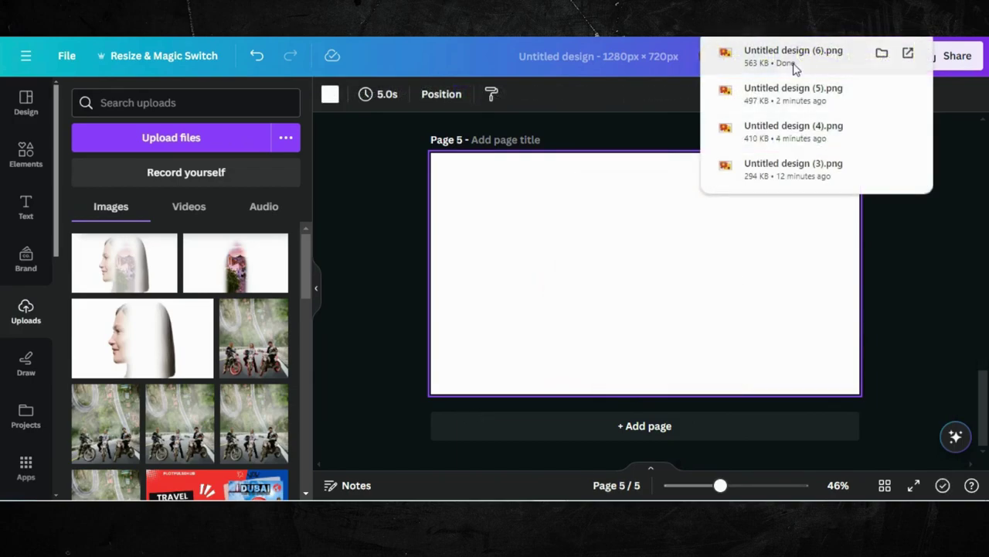
Step: Upload Untitled design (6).png, place it on the blank page 5 and set it as the page background
drag(736, 60, 254, 261)
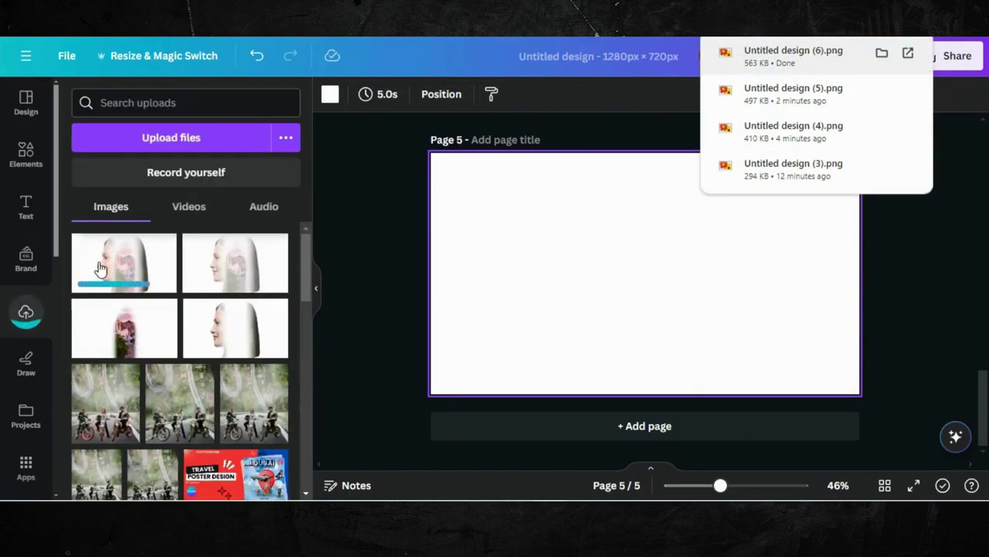
click(116, 269)
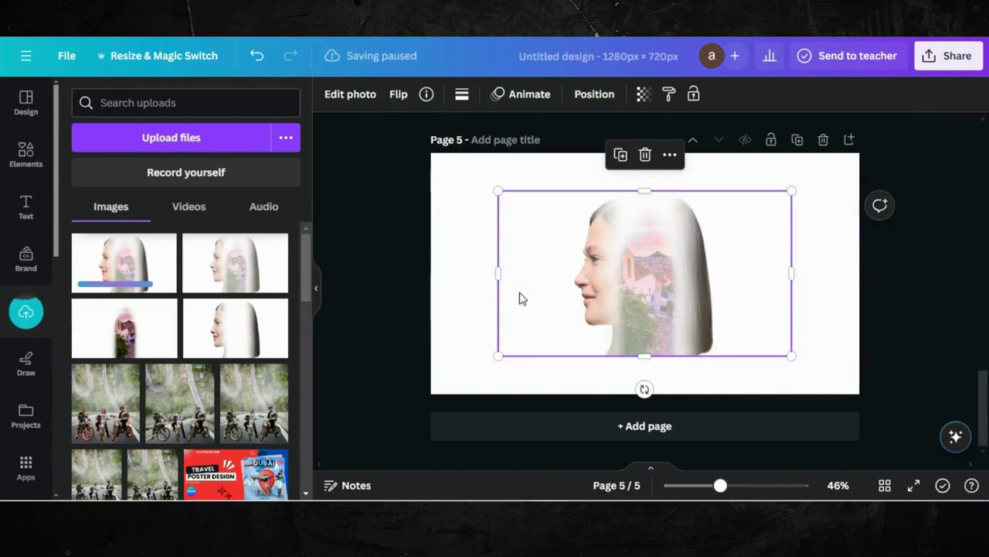
right_click(520, 232)
click(625, 451)
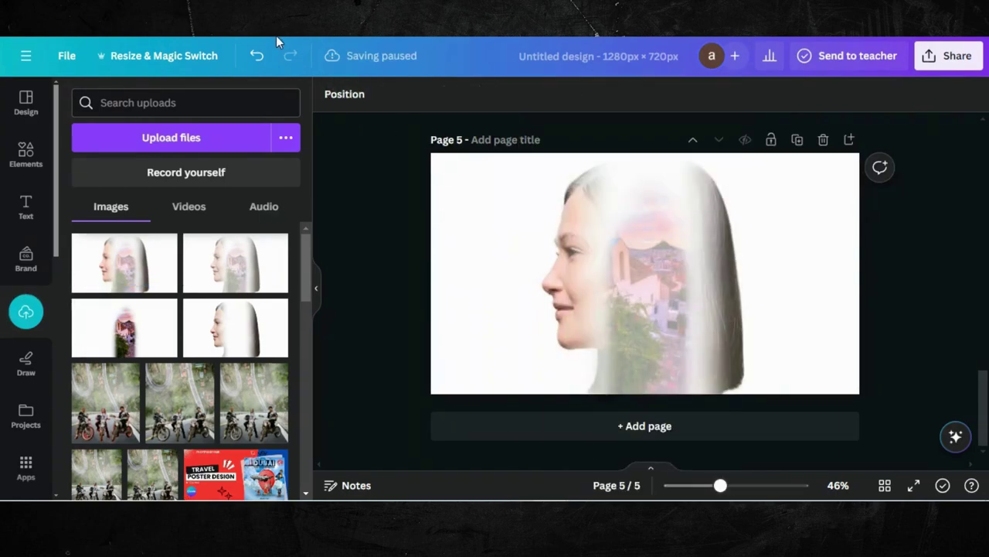
Step: Apply BG Remover to the double-exposure background image on page 5
click(540, 288)
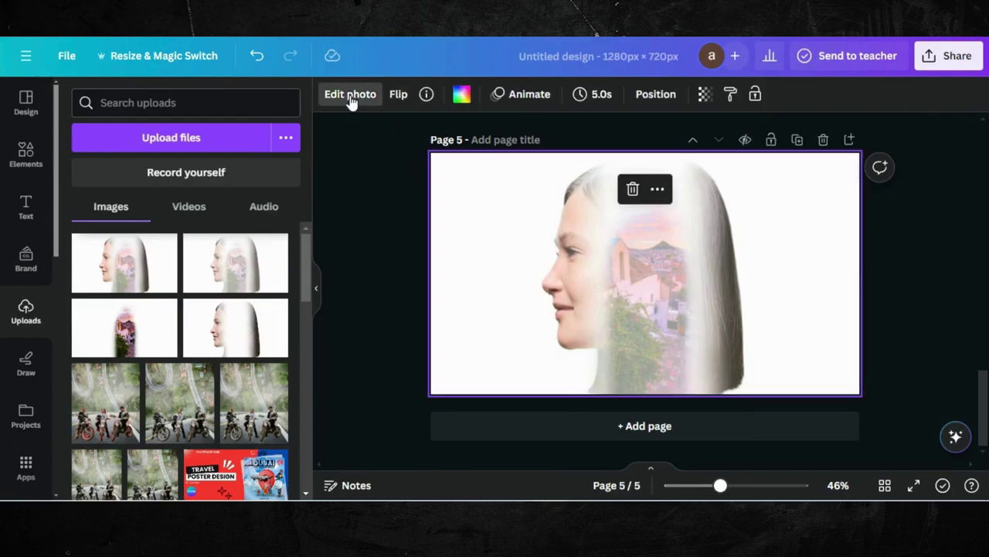
click(350, 94)
click(101, 215)
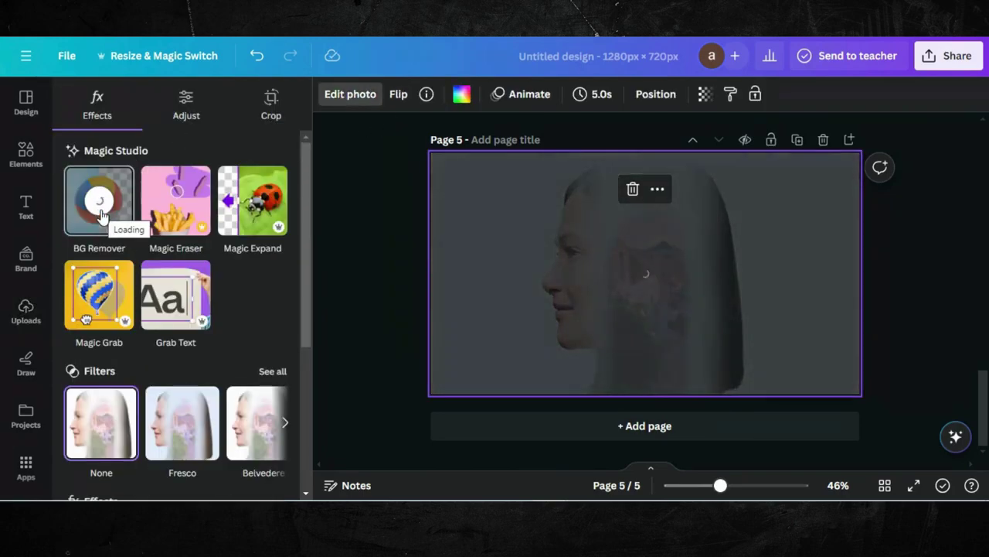